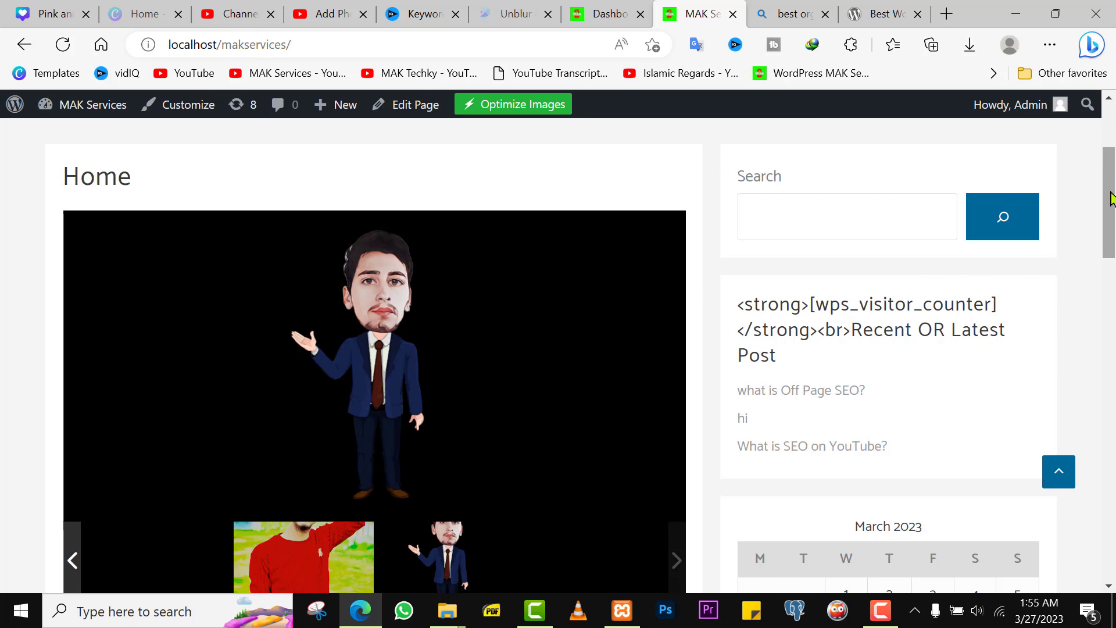
- Browse the image slideshow on the site's Home page, moving forward through its photos
left_click_drag(1111, 197, 1110, 222)
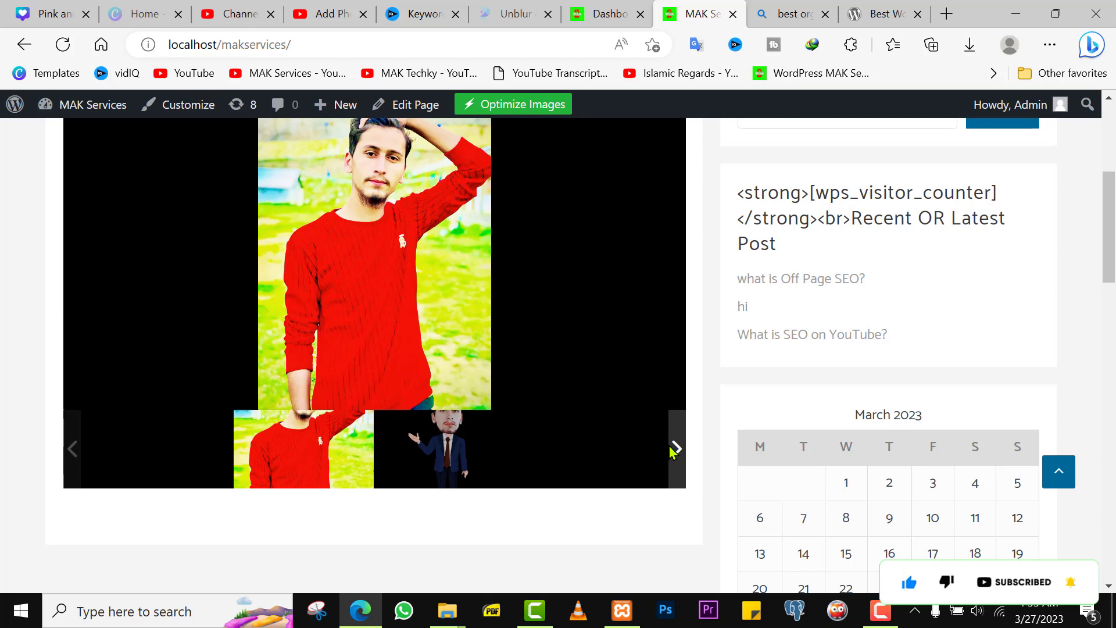
left_click(675, 450)
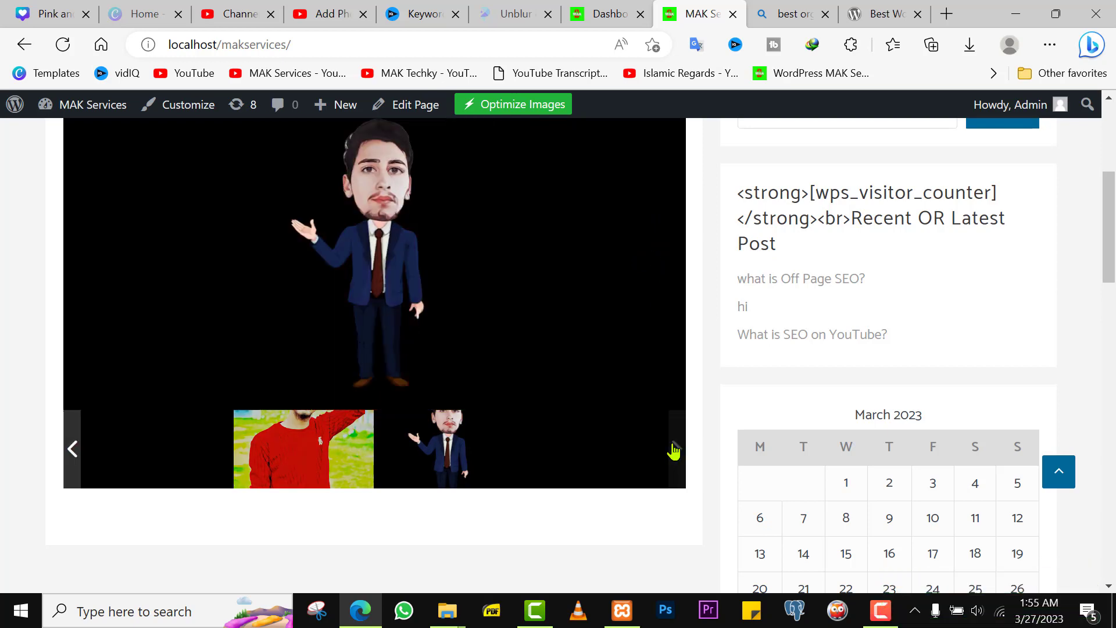
left_click(674, 449)
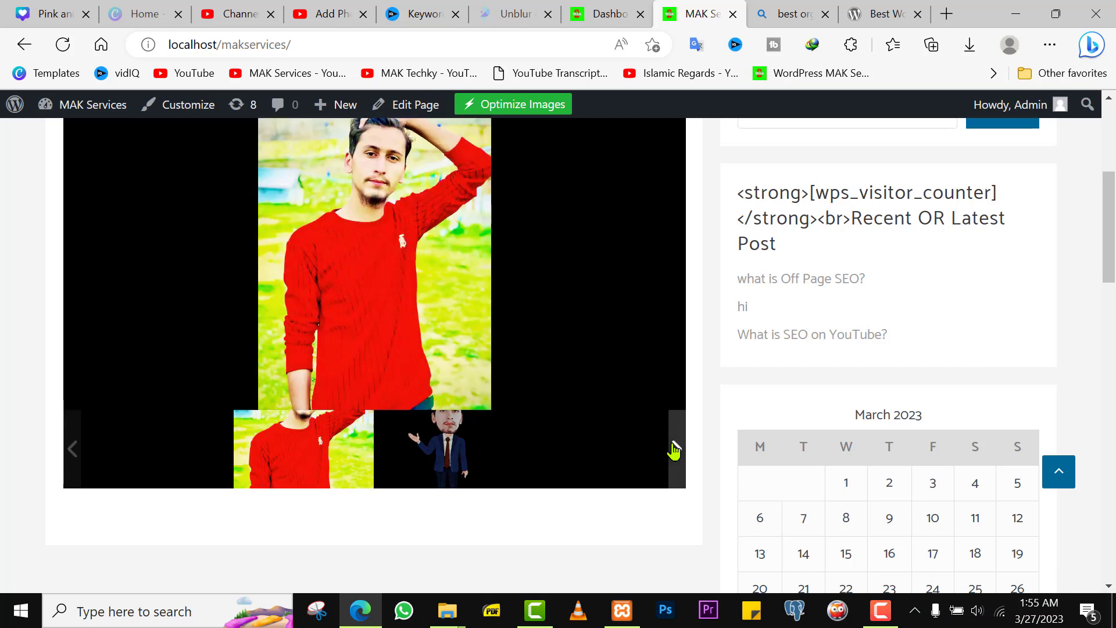
left_click(674, 449)
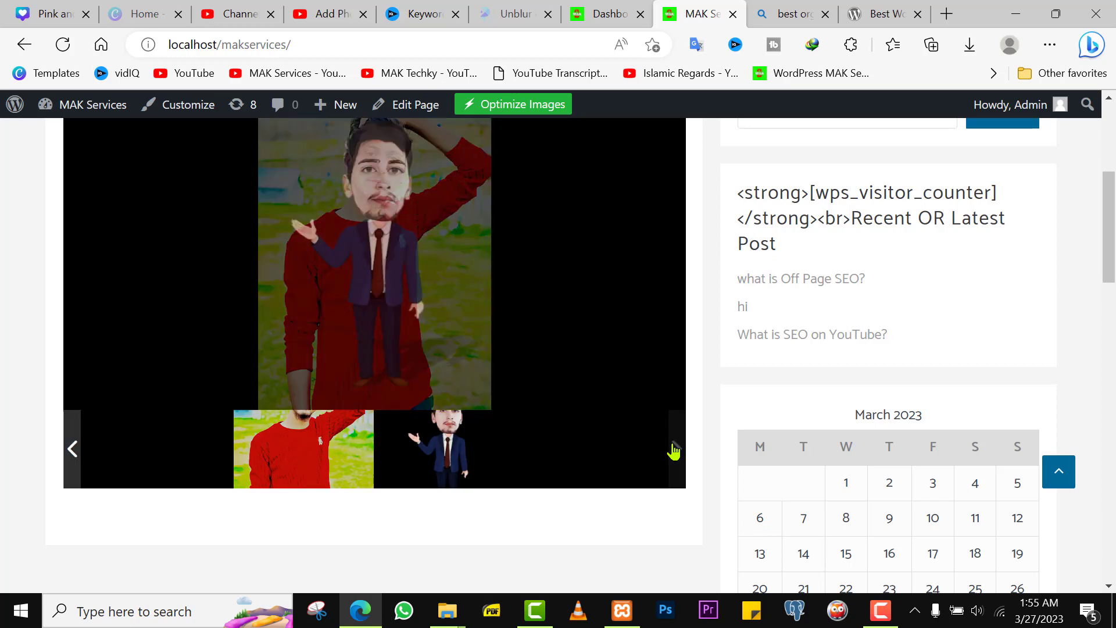
- Search for the "photo gallery by 10web" plugin among the plugins that can be added to the WordPress site
left_click(579, 8)
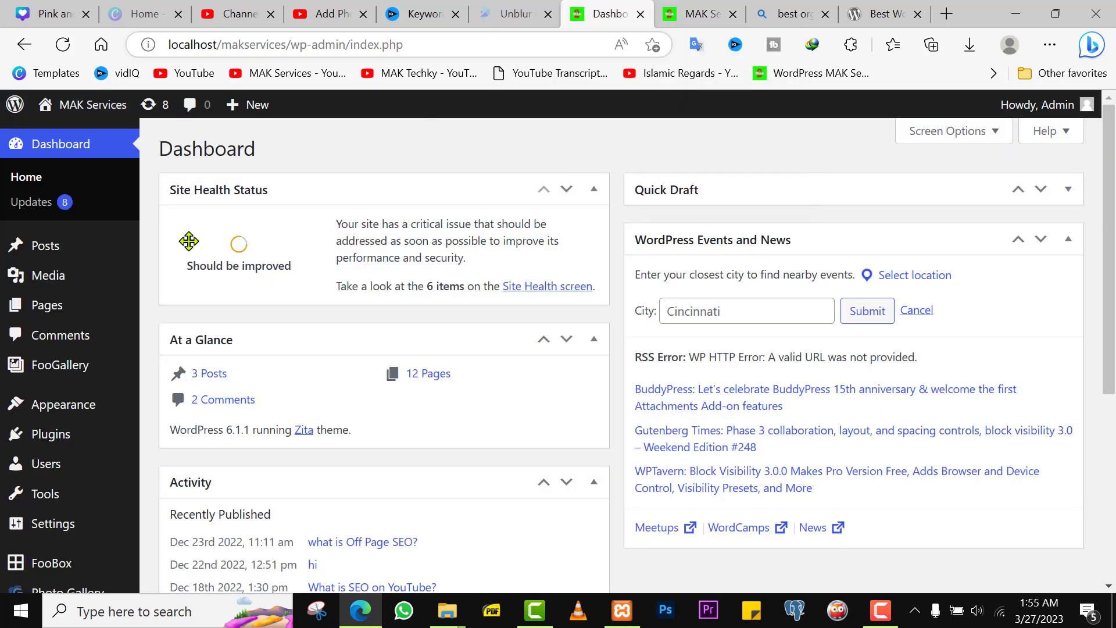
mouse_move(49, 444)
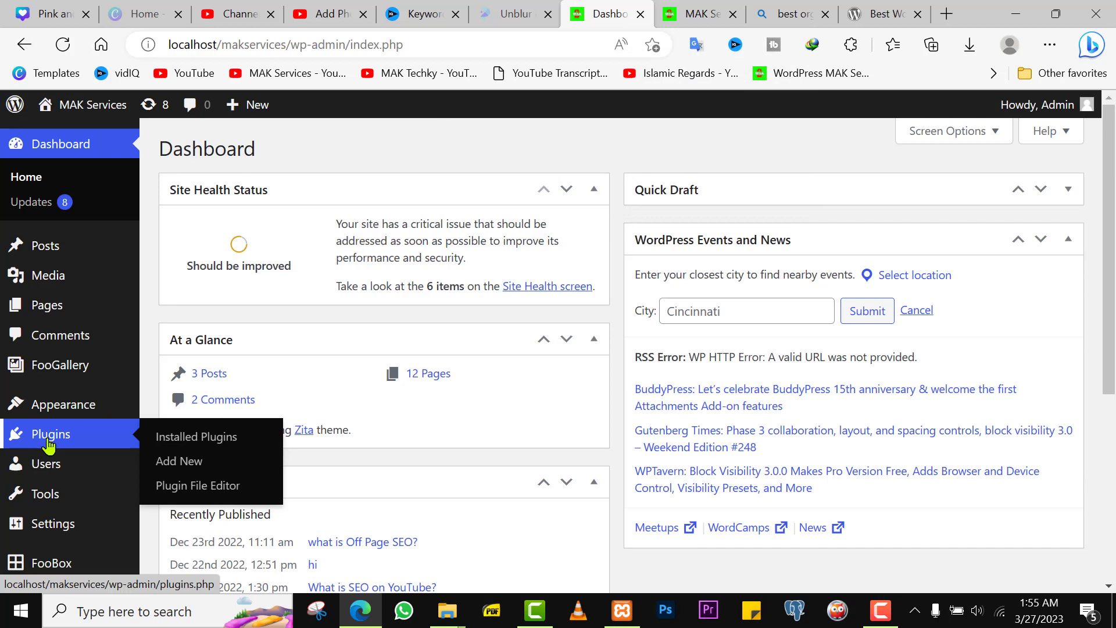
left_click(234, 469)
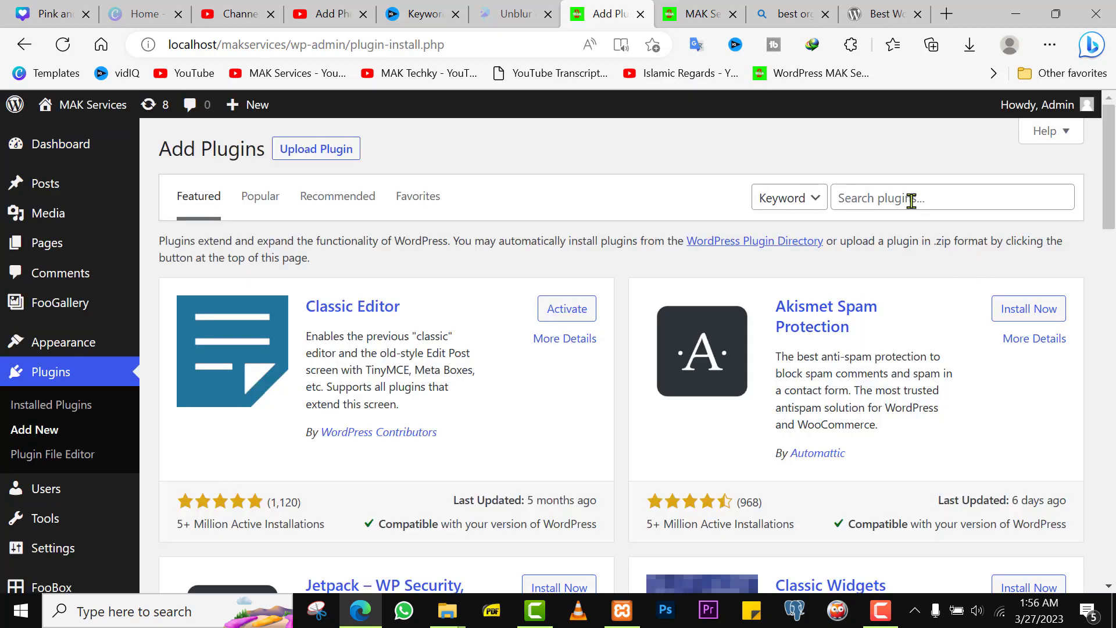
left_click(911, 201)
type("photo gallery by 10web")
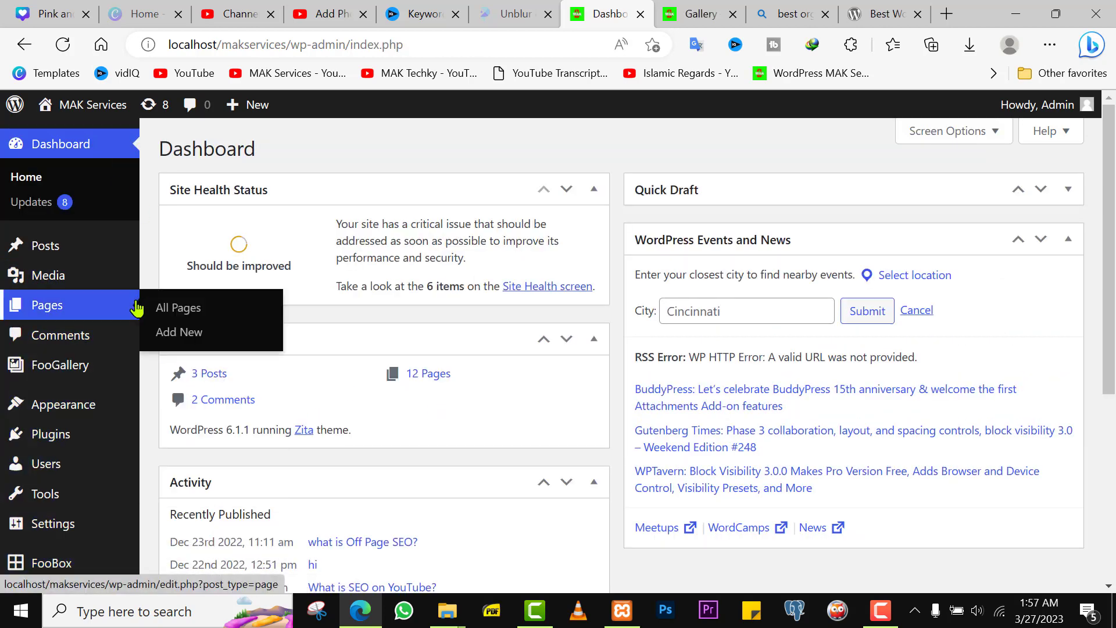
- Delete the existing gallery "NEW GALLERY" from the Photo Gallery plugin's list of galleries
left_click_drag(1109, 268, 1109, 370)
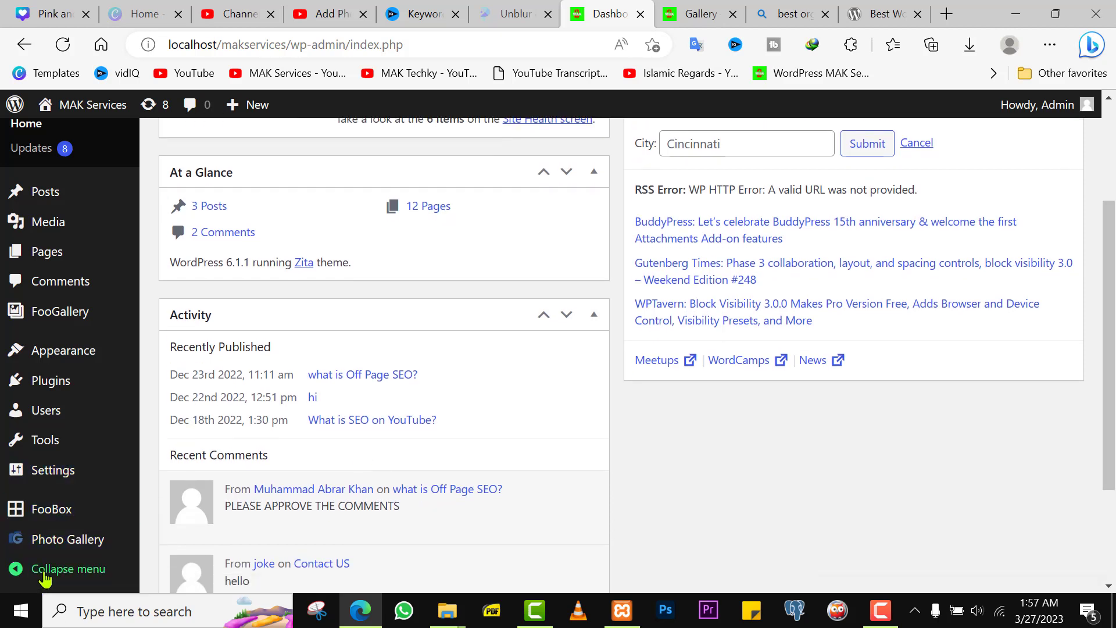
mouse_move(51, 546)
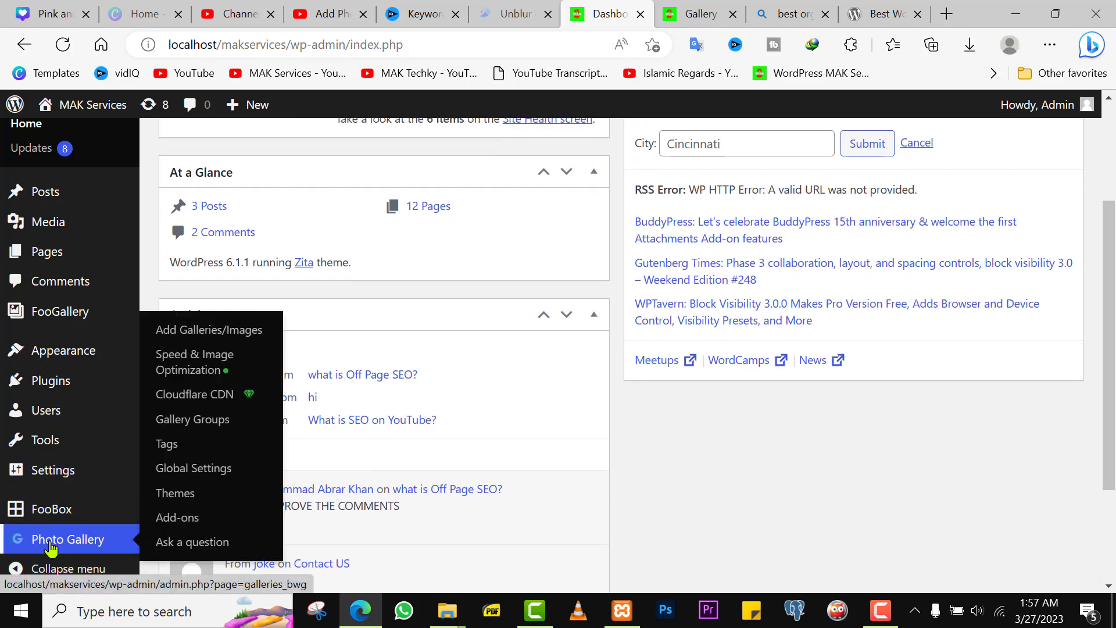
left_click(230, 339)
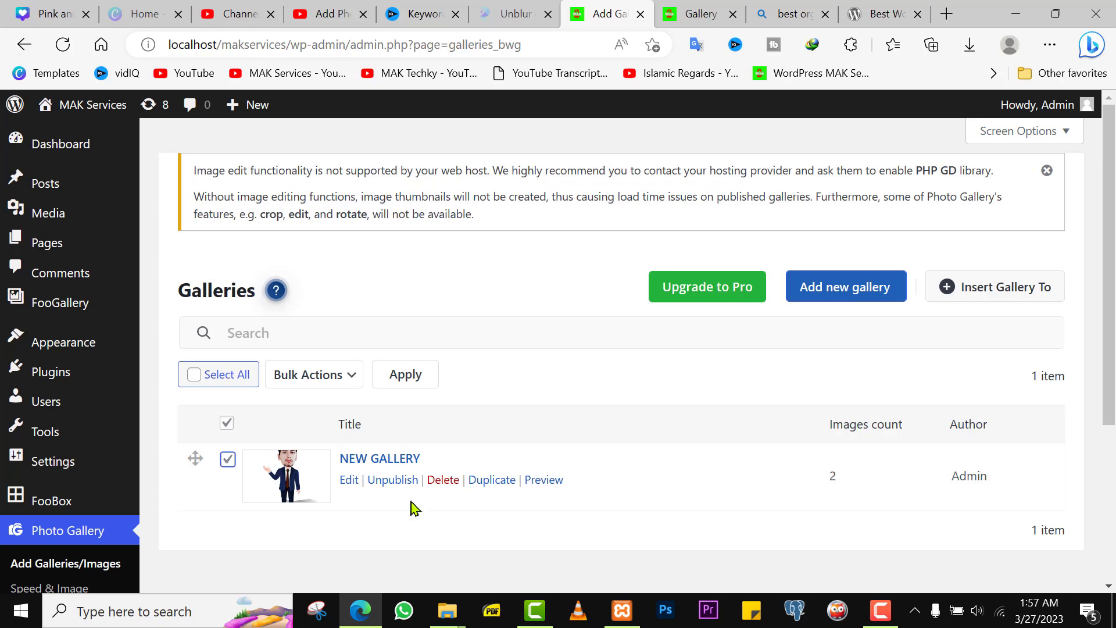
left_click(441, 480)
left_click(643, 139)
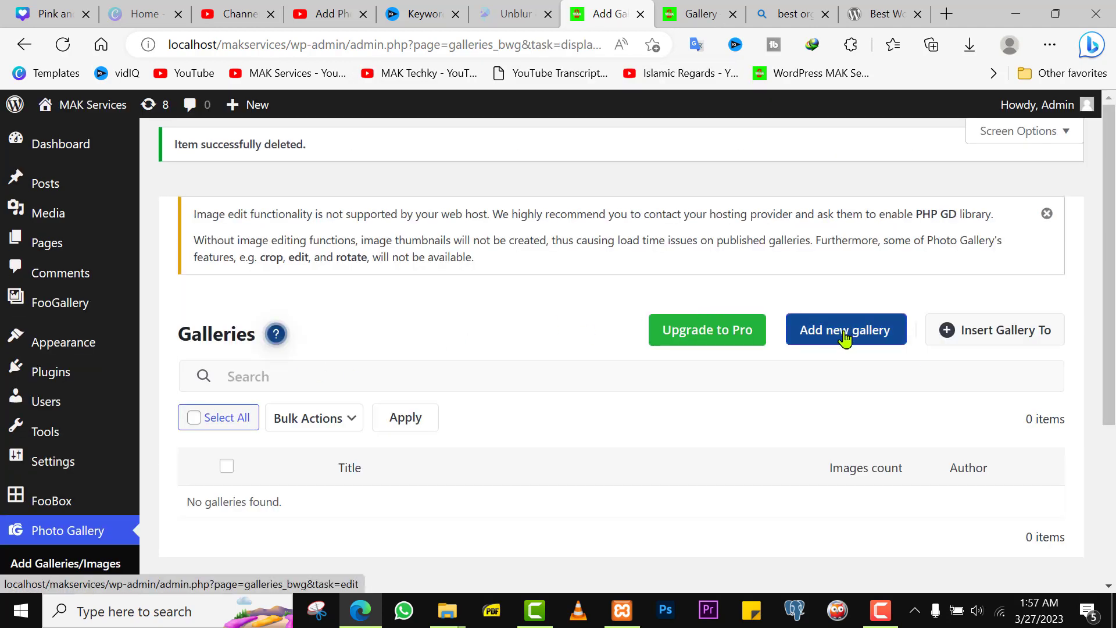
- Start a new gallery in Photo Gallery and title it "my new"
left_click(863, 333)
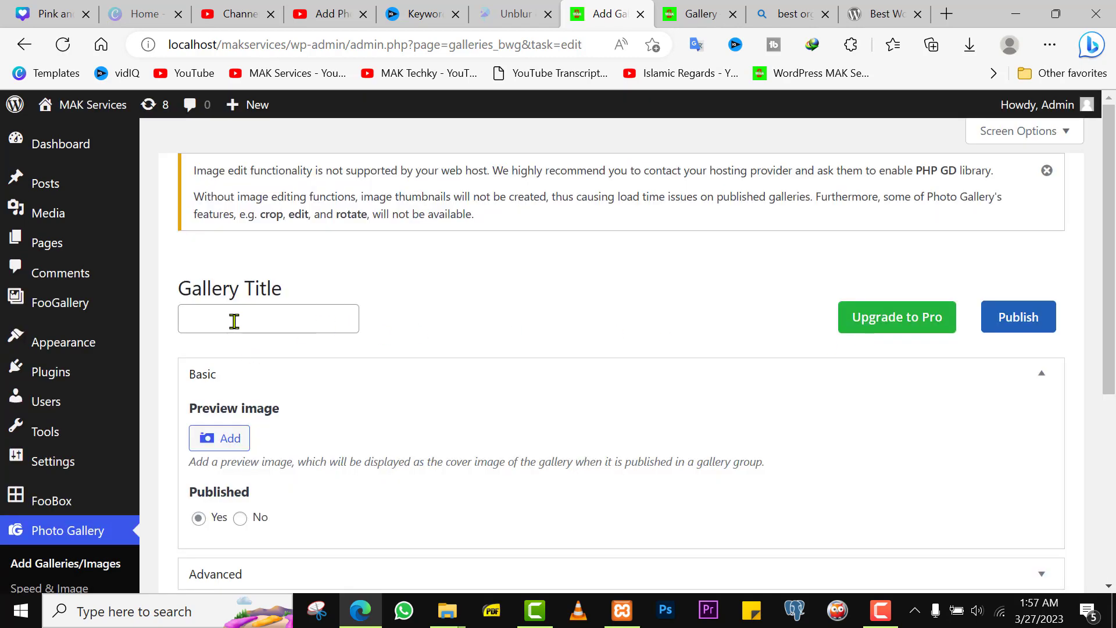
left_click(234, 322)
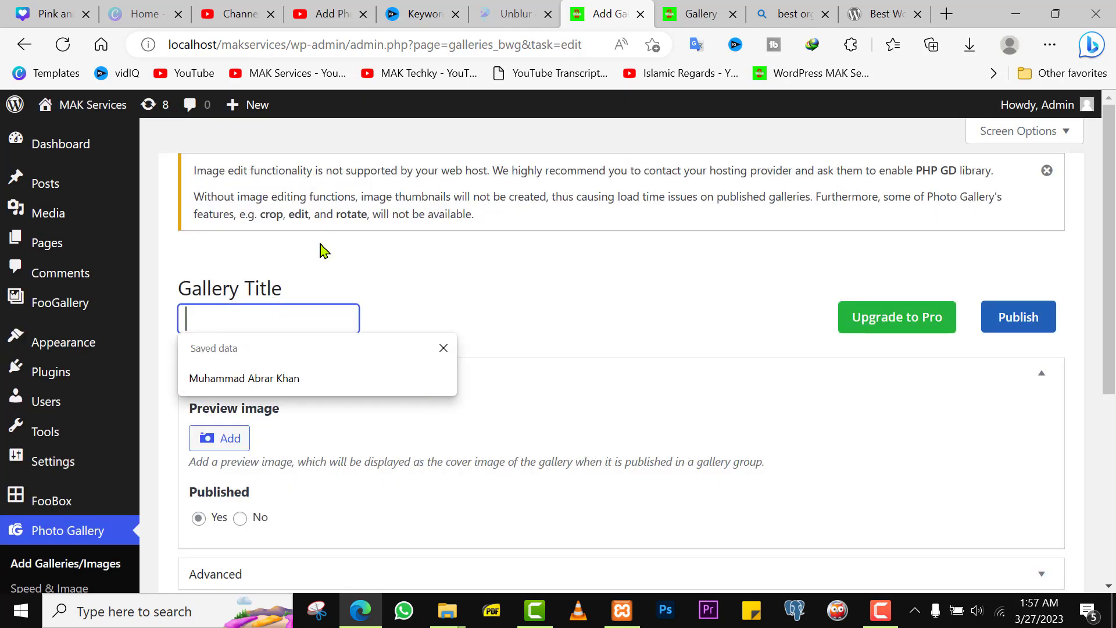
type("my new")
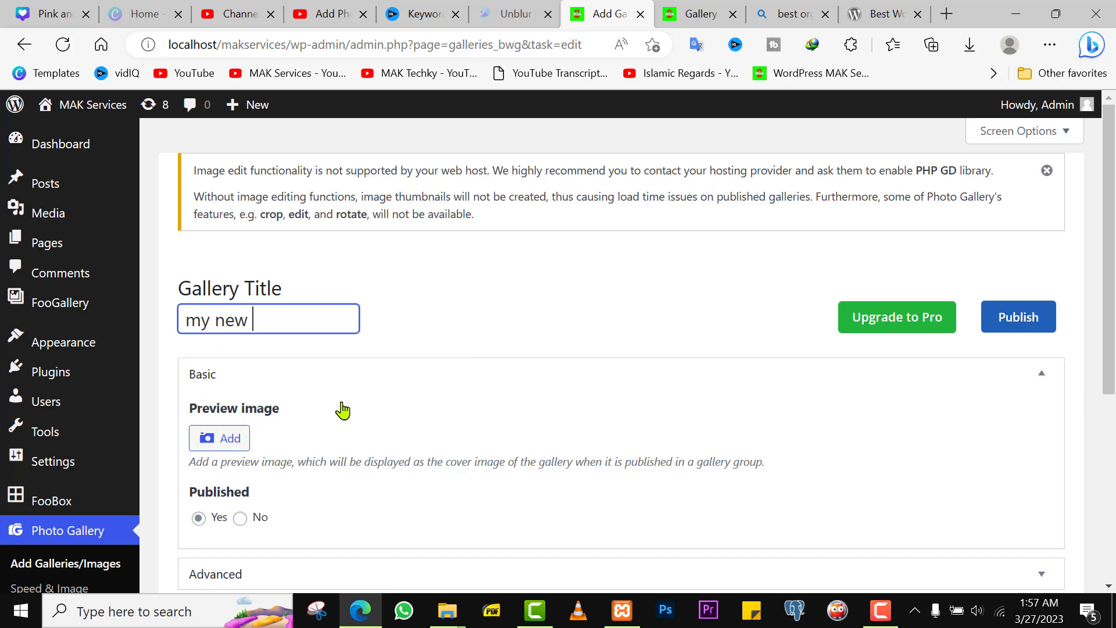
- Import the white-shirt portrait and the red-sweater photo with the raised arm from the Media Library into the gallery
left_click_drag(1114, 333, 1114, 395)
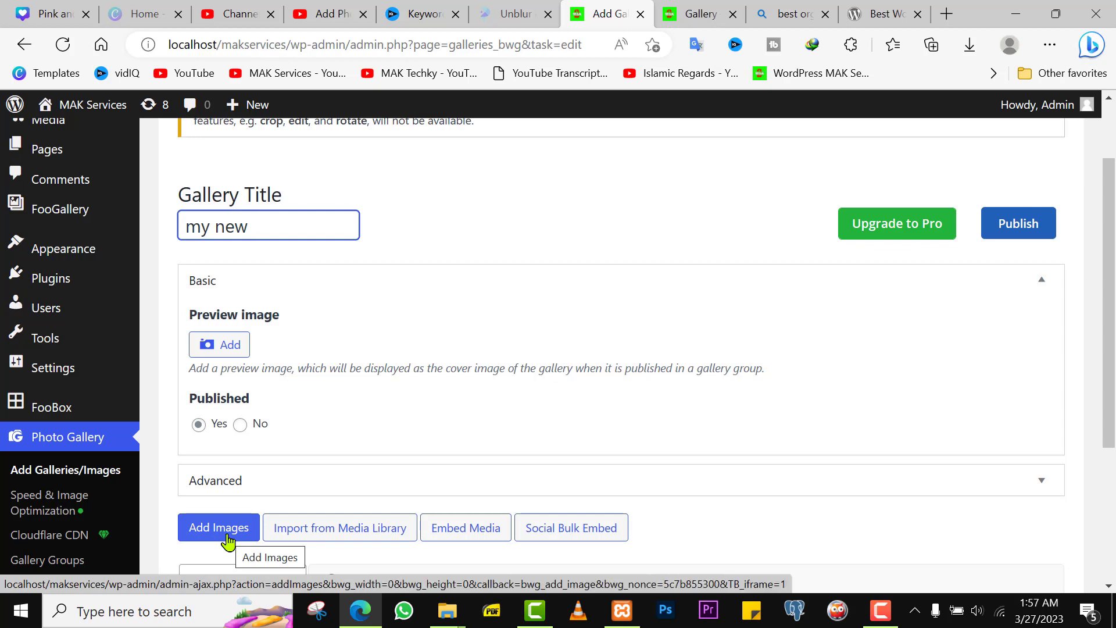
left_click(336, 532)
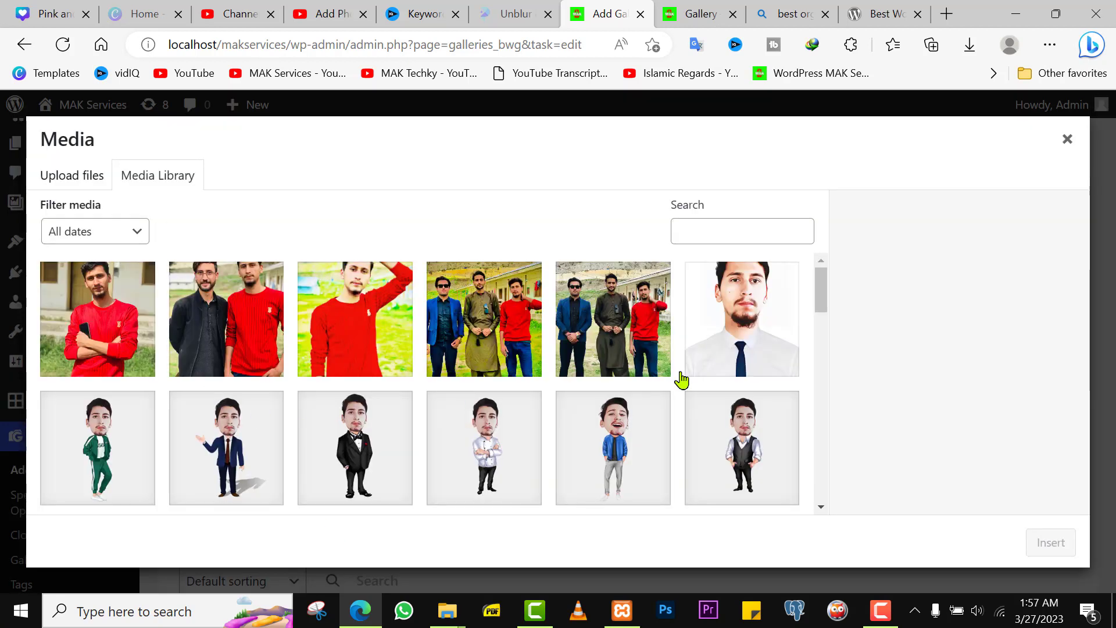
left_click(318, 317)
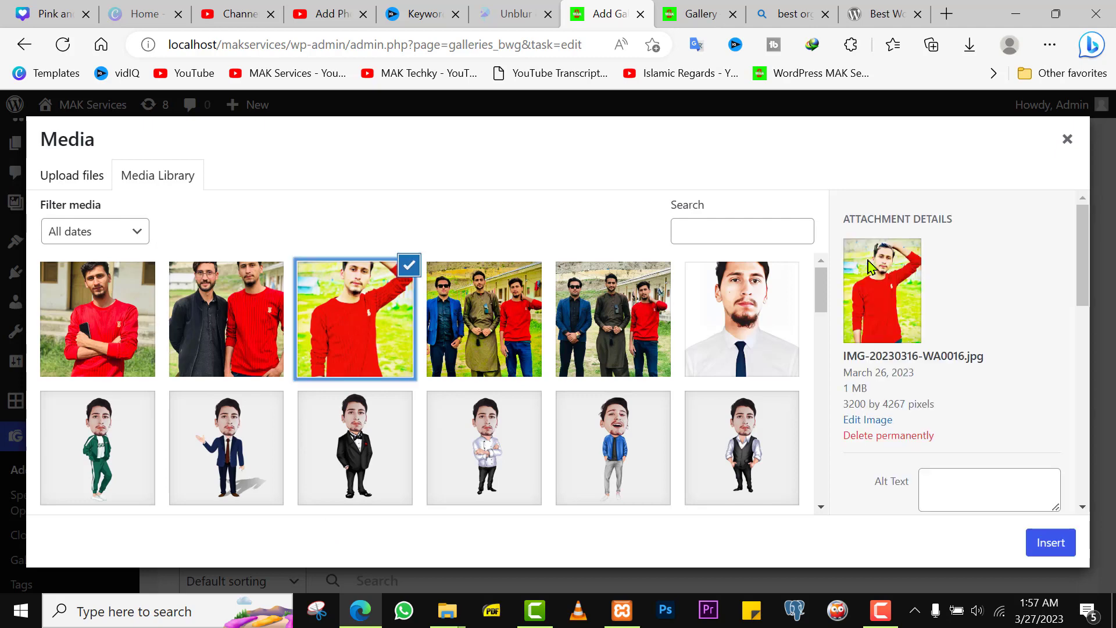
left_click(772, 299)
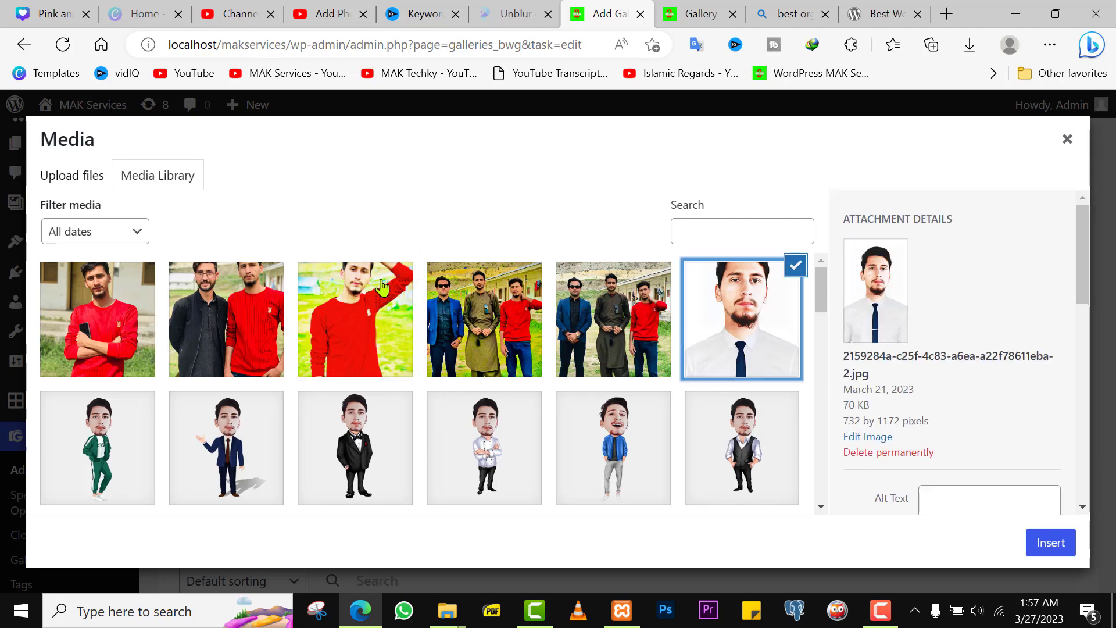
left_click(382, 286)
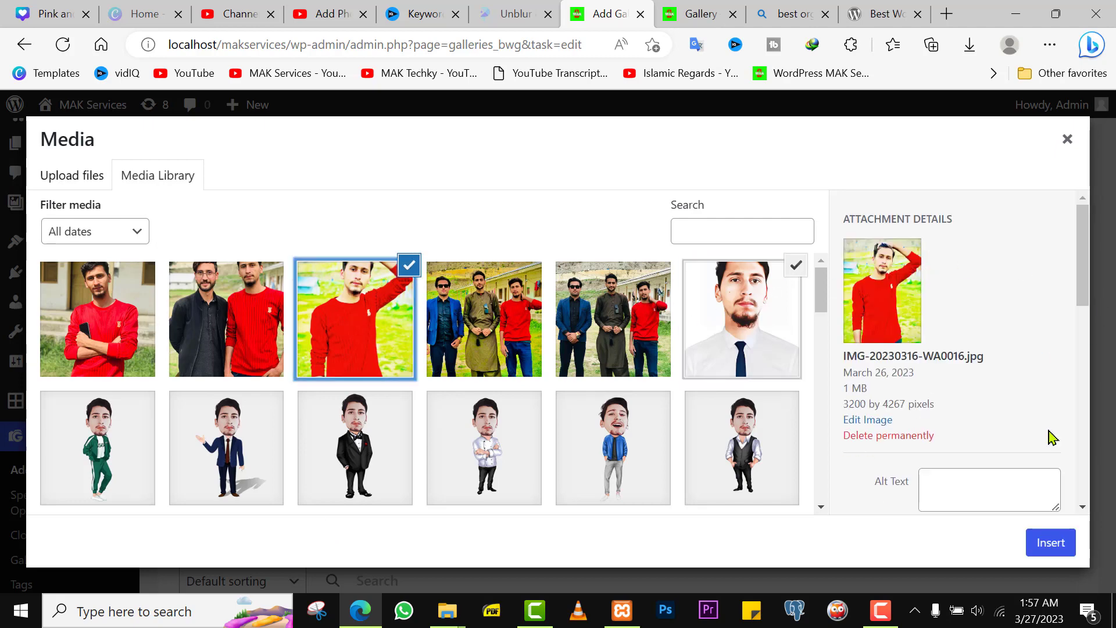
left_click(1049, 543)
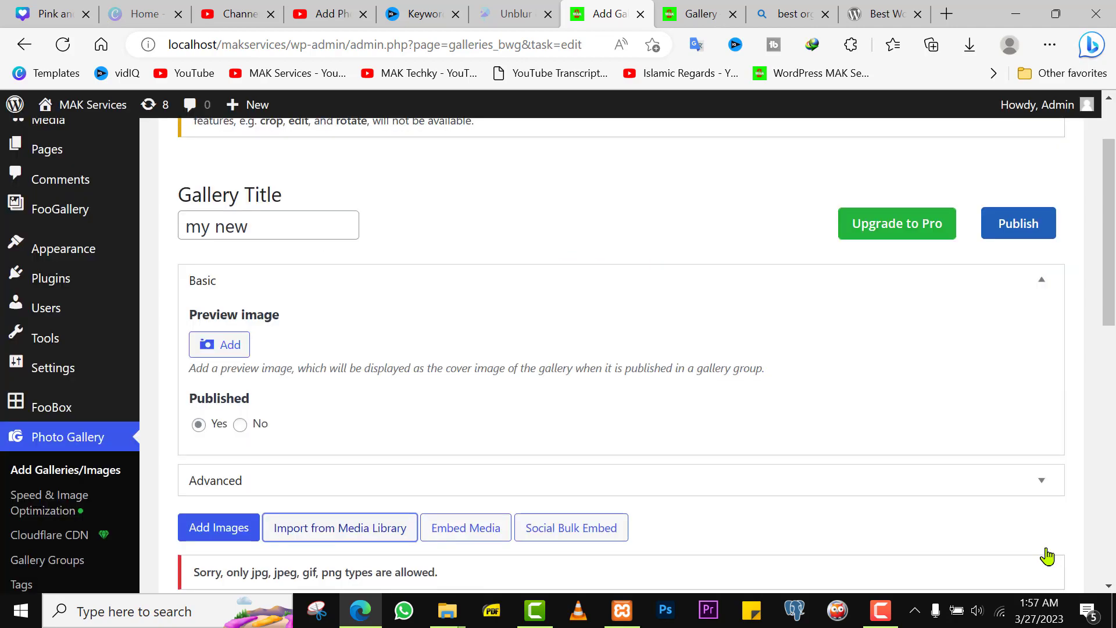
- Set the Alt/Title of the first gallery image to "image 1" and of the second to "IMG 2"
left_click_drag(1109, 225, 1105, 419)
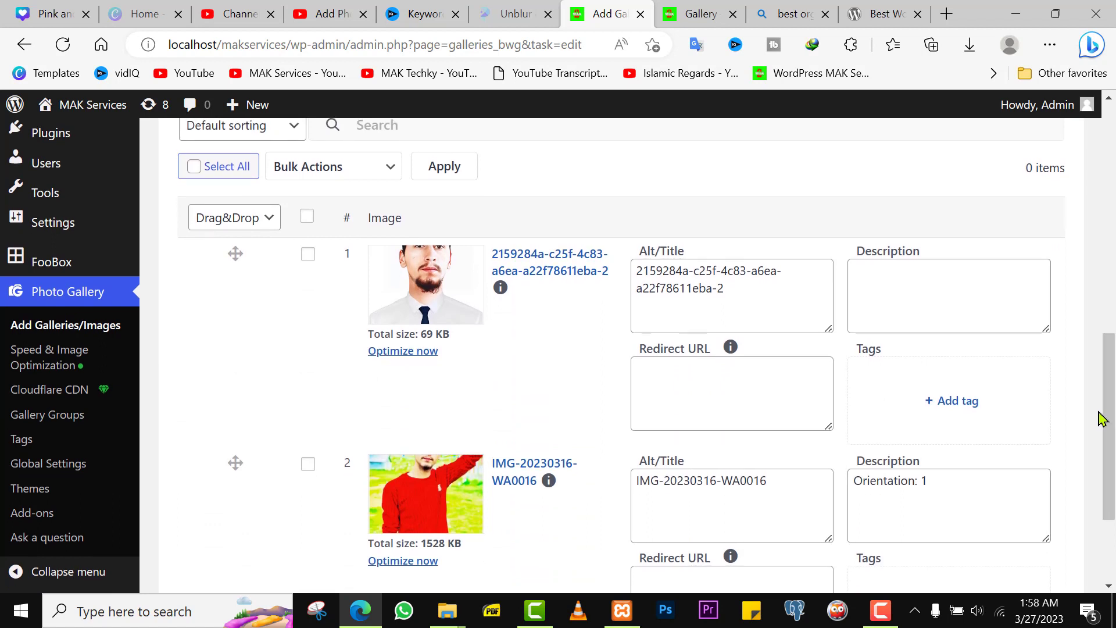
left_click(737, 295)
key("ctrl+a")
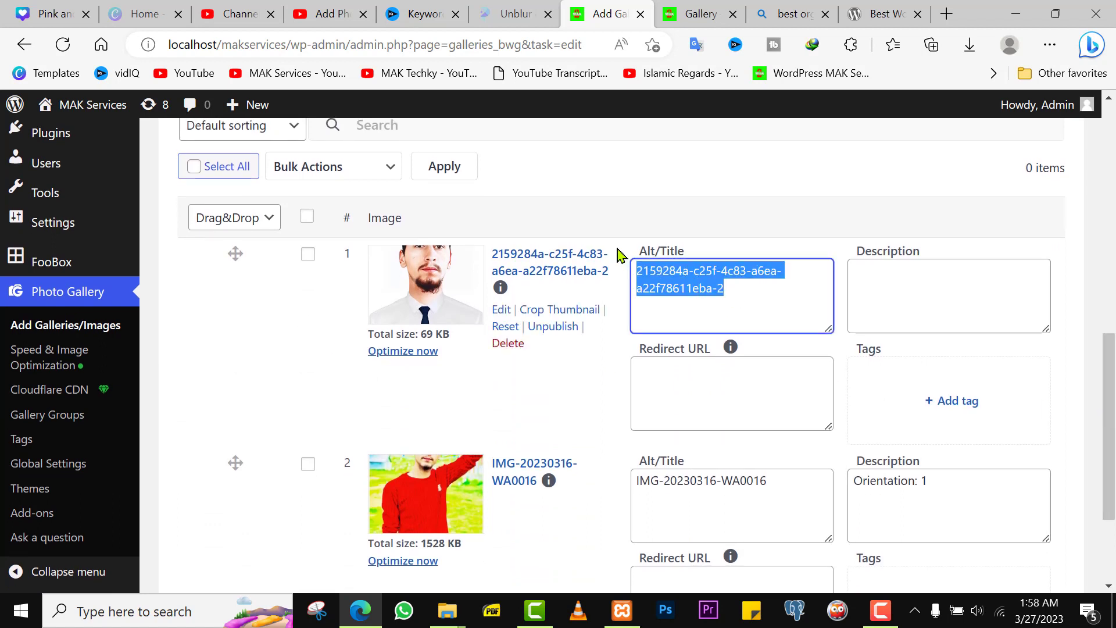
key("BackSpace")
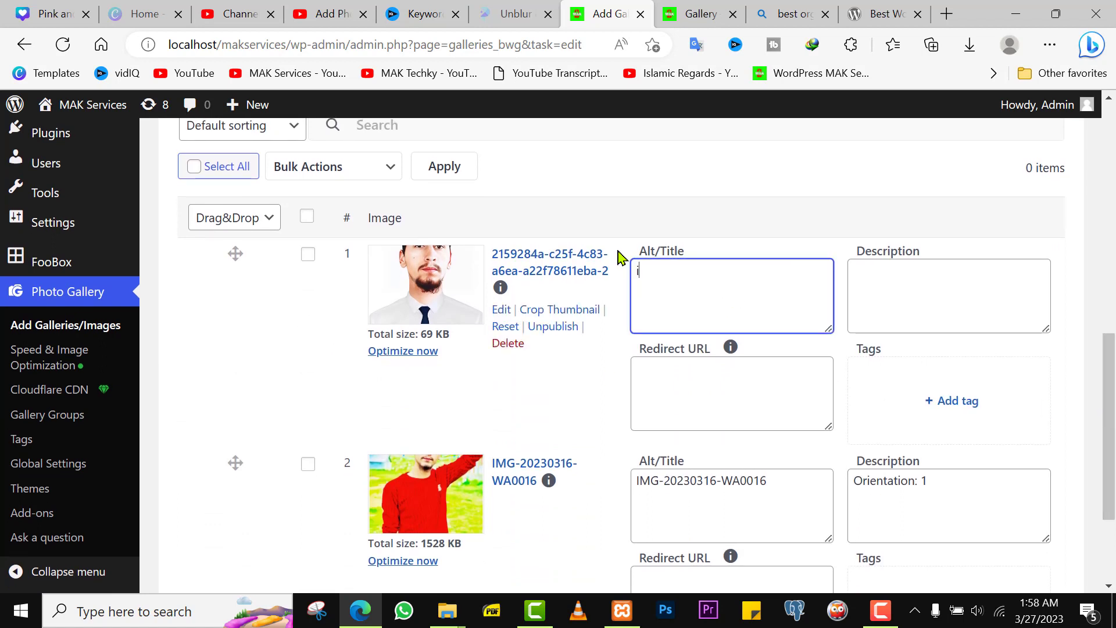
type("image 1")
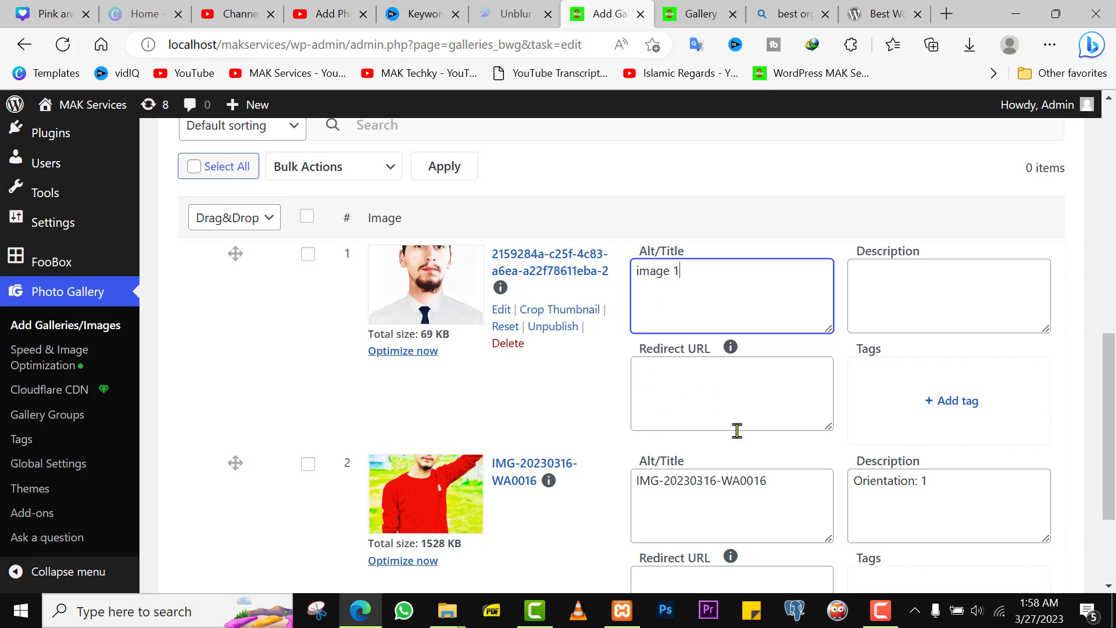
left_click_drag(659, 480, 792, 504)
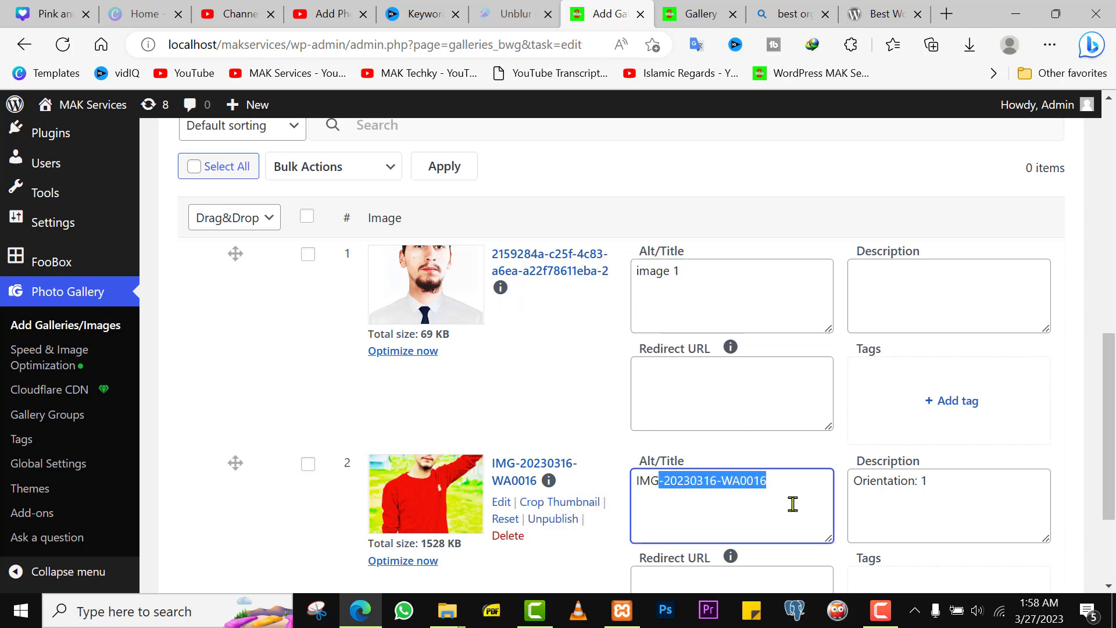
key("BackSpace")
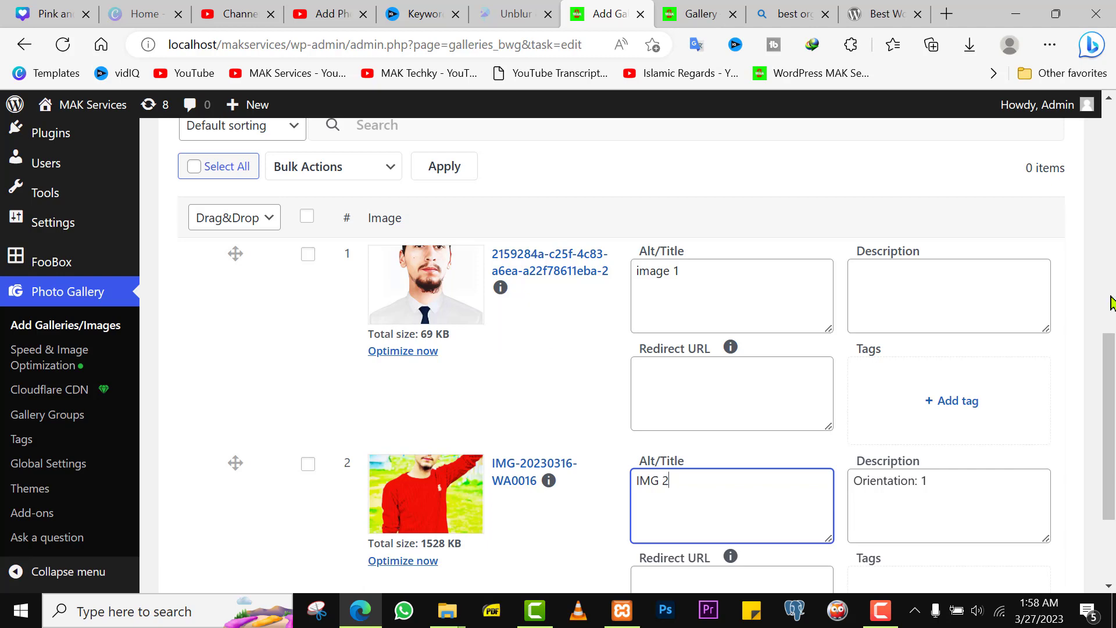
- Publish the "my new" gallery
left_click_drag(1100, 363, 1067, 133)
left_click(1021, 316)
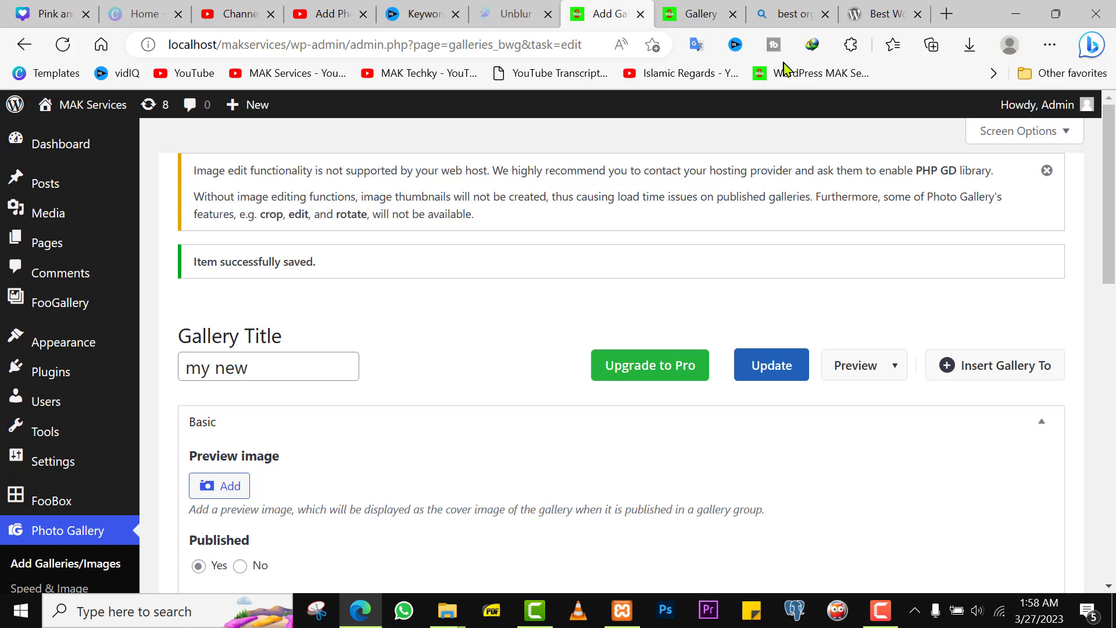
left_click(697, 14)
left_click(595, 12)
- Open the site's existing Gallery page for editing from the list of all pages
mouse_move(46, 243)
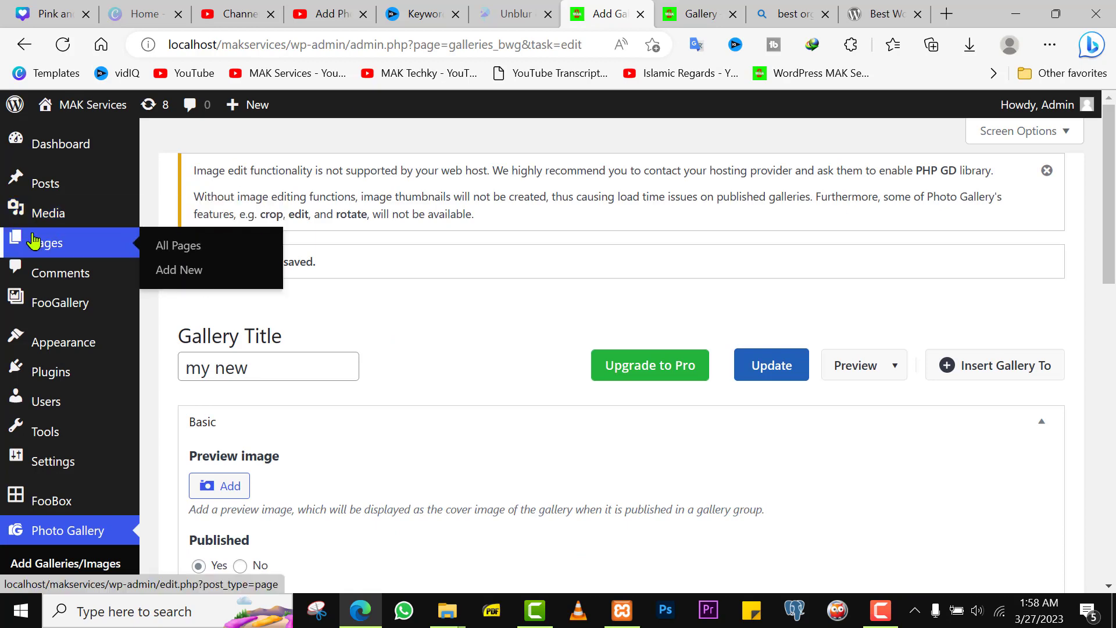
left_click(158, 256)
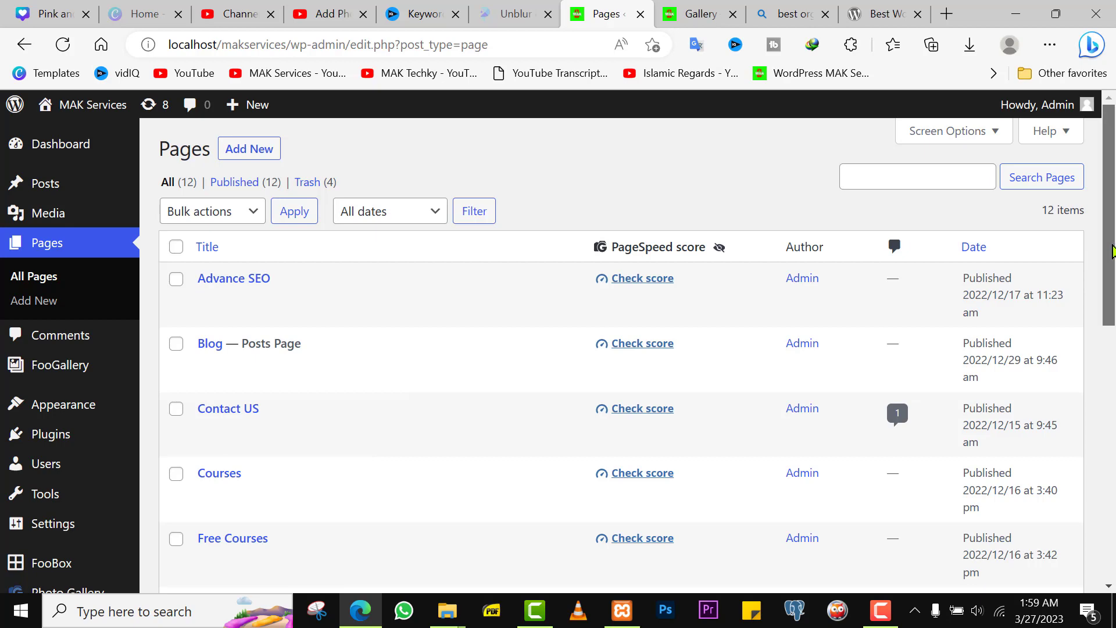
left_click_drag(1112, 256, 1113, 340)
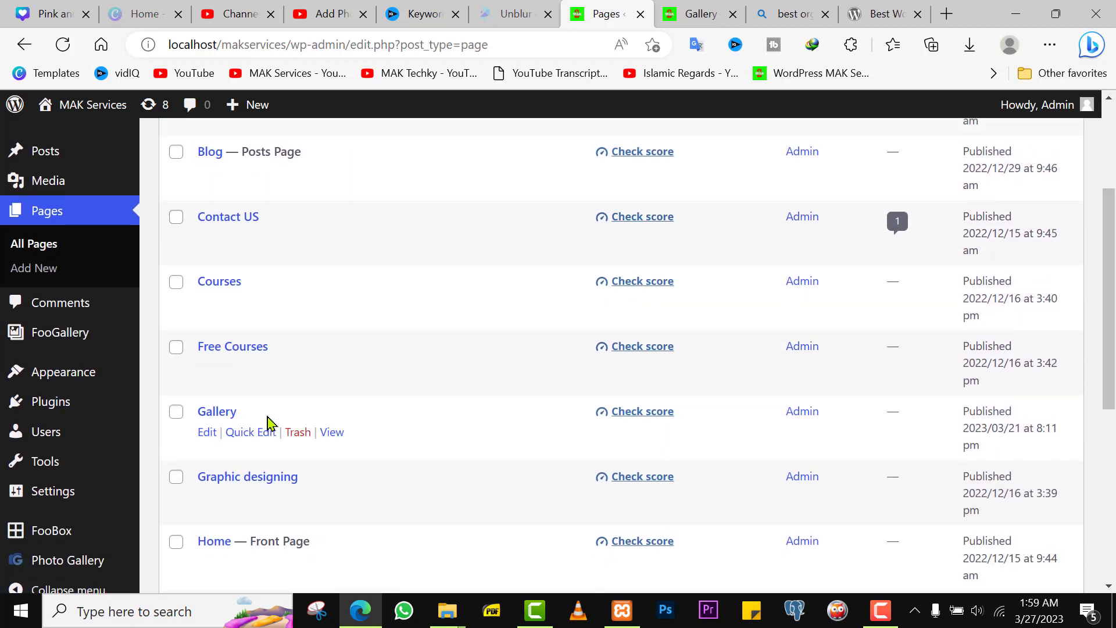
left_click(207, 433)
- Add a Photo Gallery block at the end of the Gallery page, below the existing shortcode block
left_click_drag(1100, 212, 1103, 416)
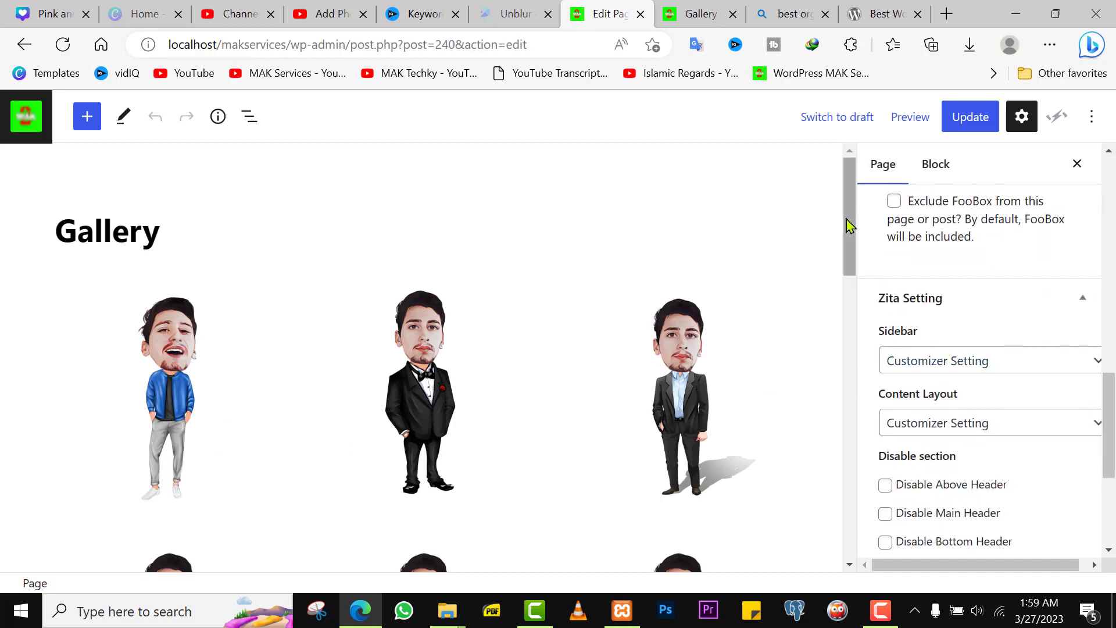
left_click_drag(848, 228, 842, 569)
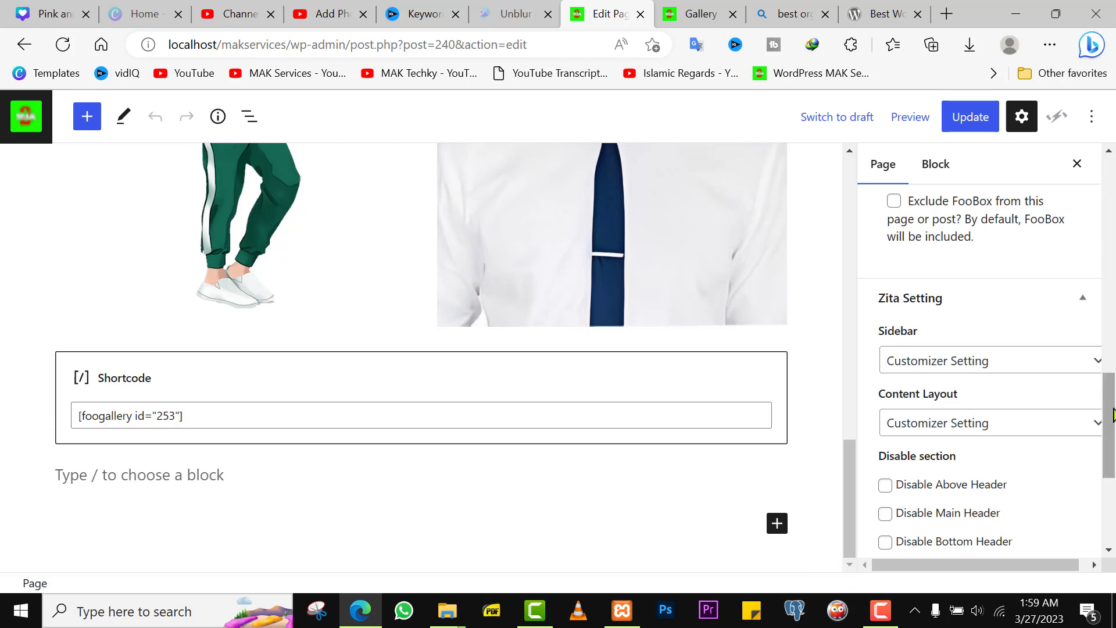
left_click_drag(1113, 408, 1113, 410)
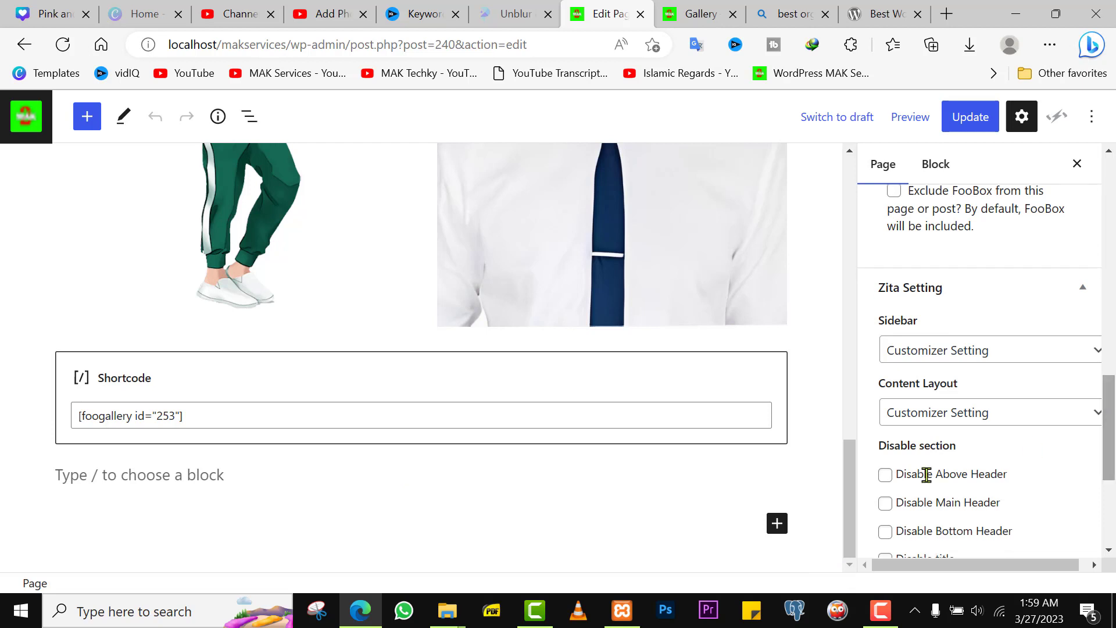
left_click(776, 524)
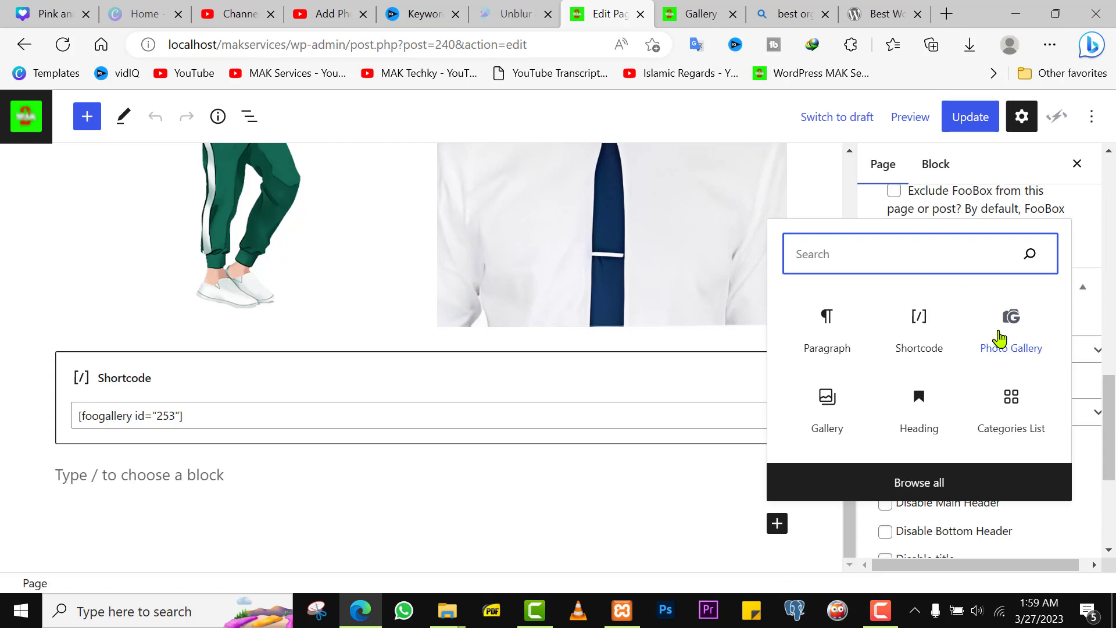
left_click(999, 338)
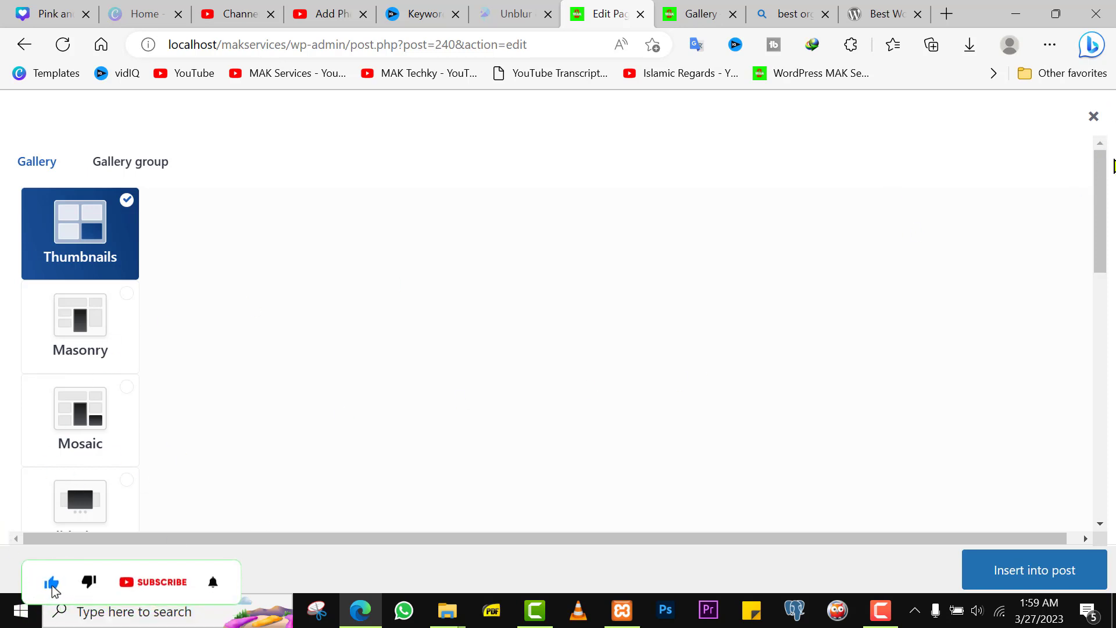
- Choose the Image Browser view and the Dark theme for the gallery being embedded
left_click_drag(1094, 205, 1097, 268)
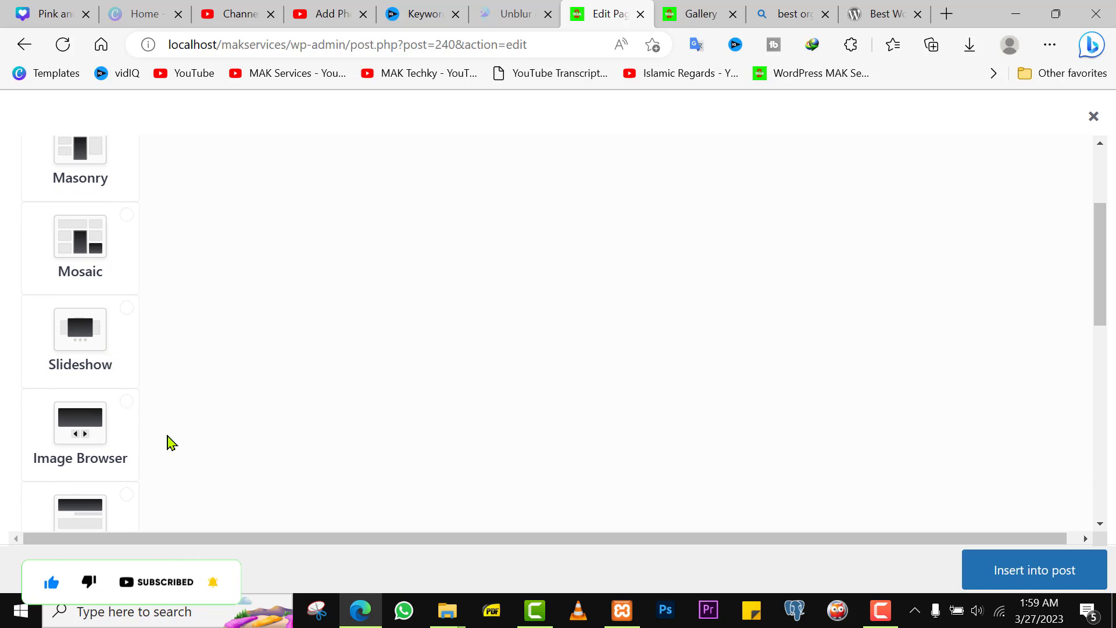
left_click(114, 417)
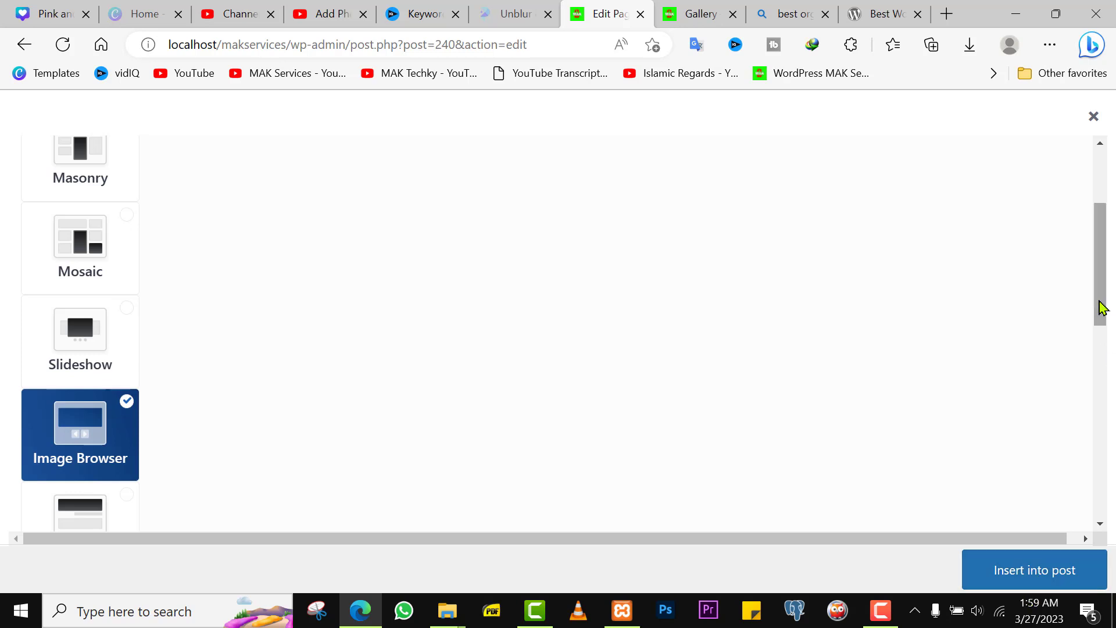
left_click_drag(1100, 308, 1101, 499)
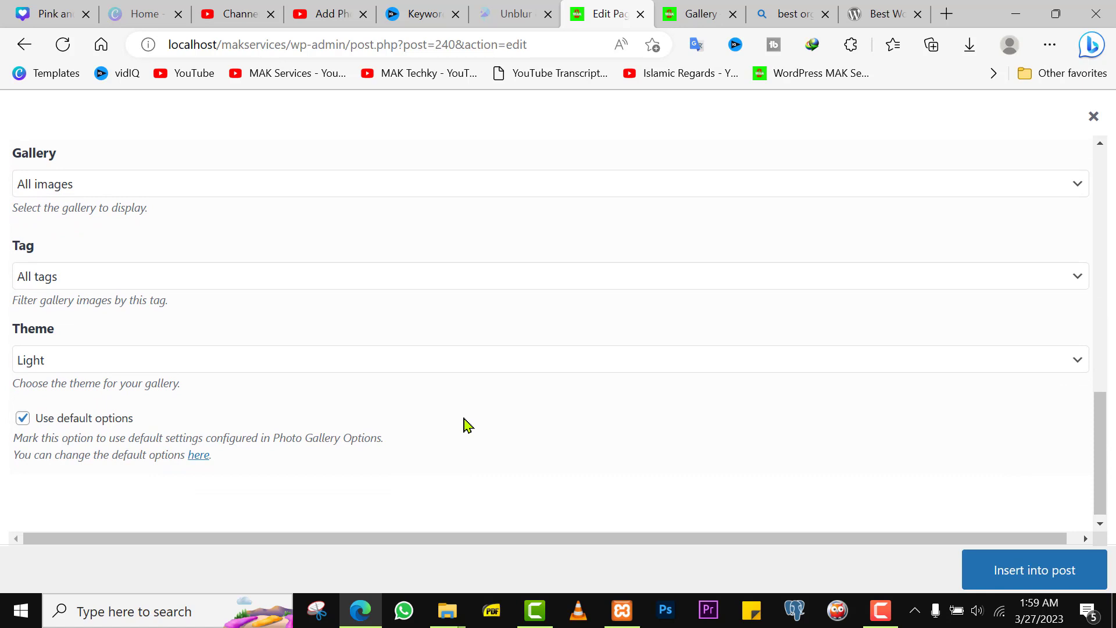
left_click(330, 358)
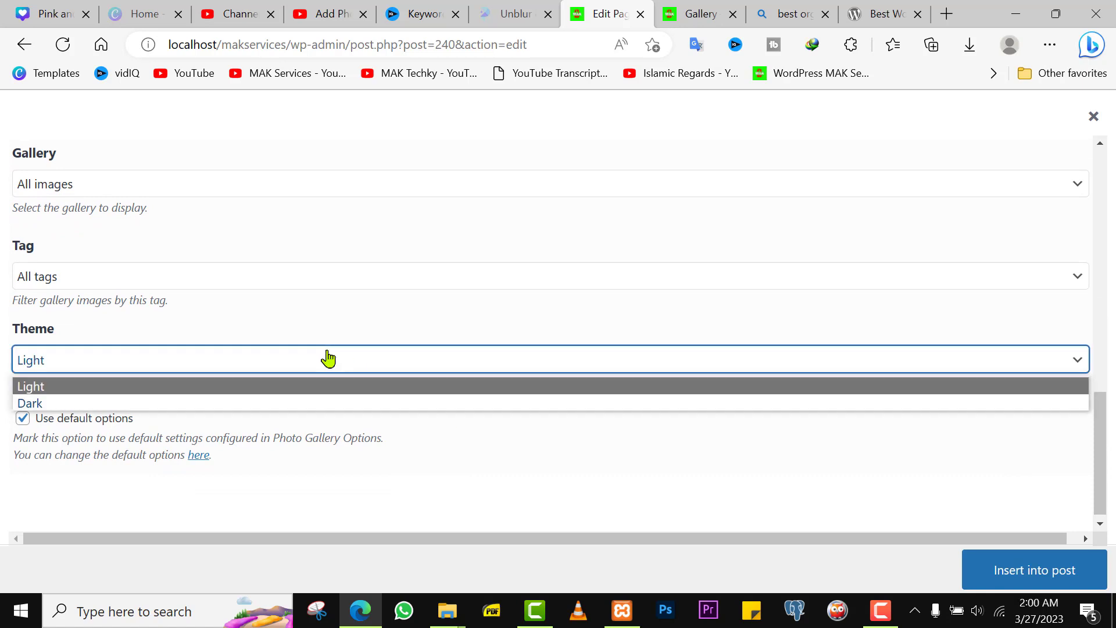
left_click(264, 406)
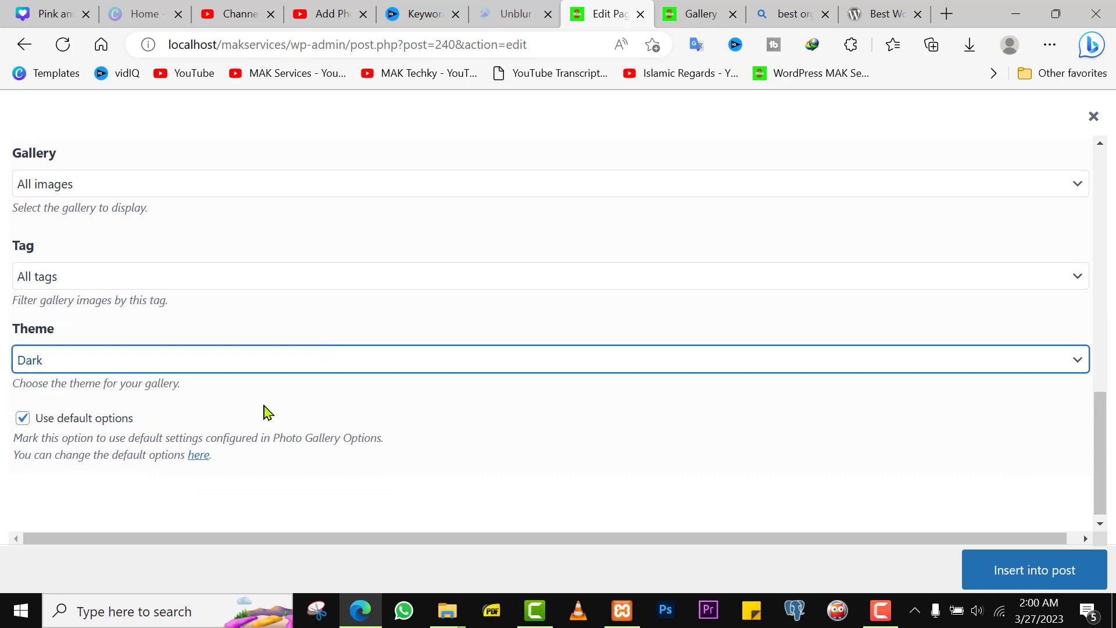
- Select "my new" as the gallery to display, keep all tags, and insert it into the page
left_click(279, 289)
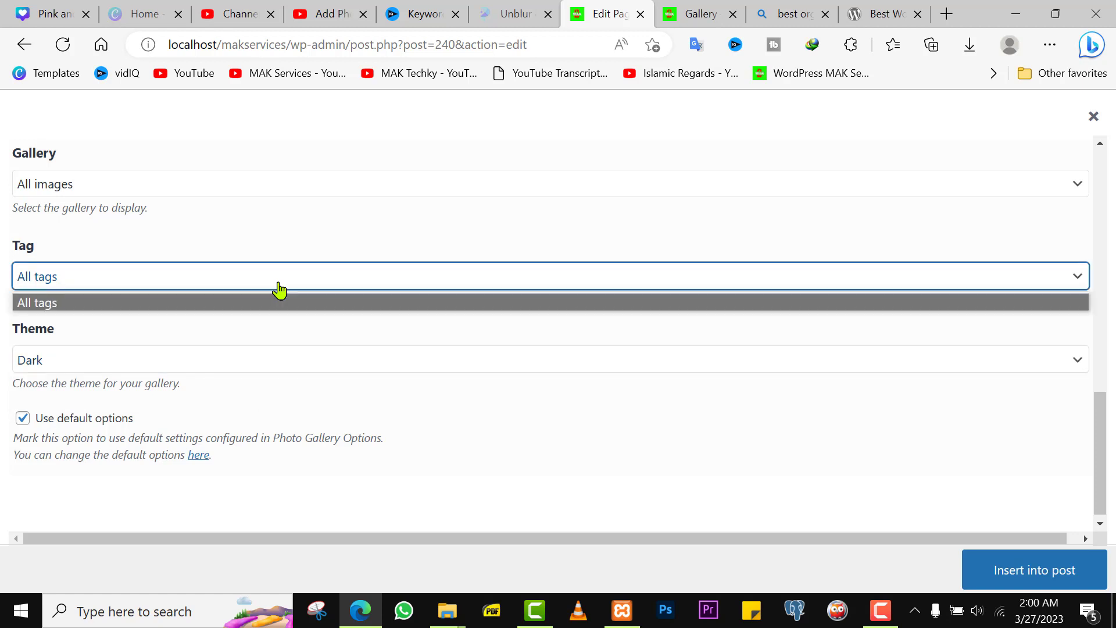
left_click(269, 333)
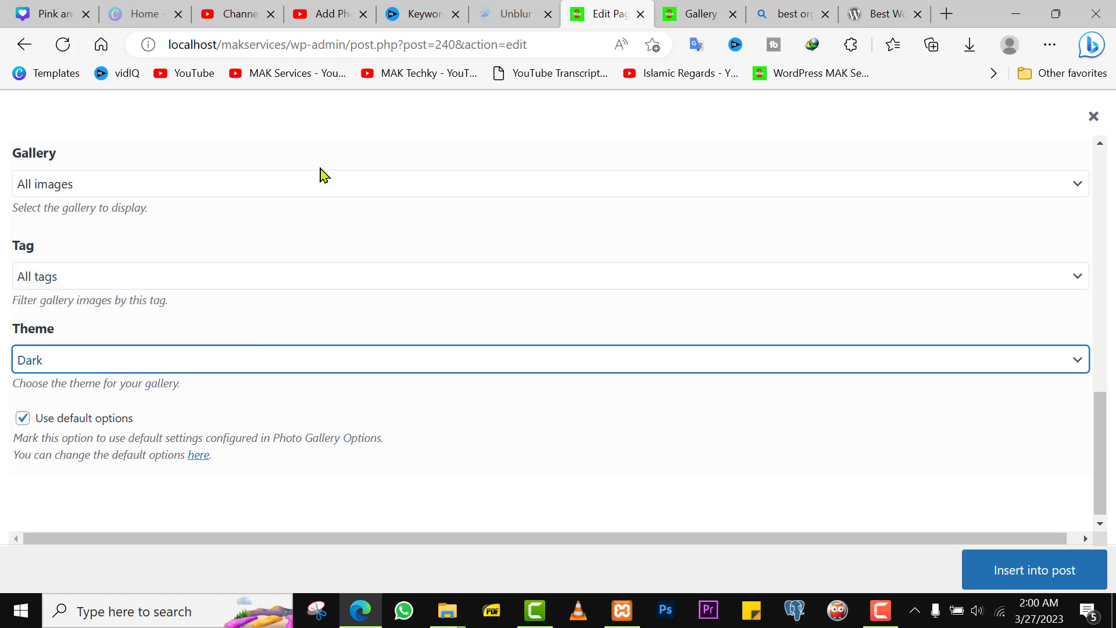
left_click(320, 192)
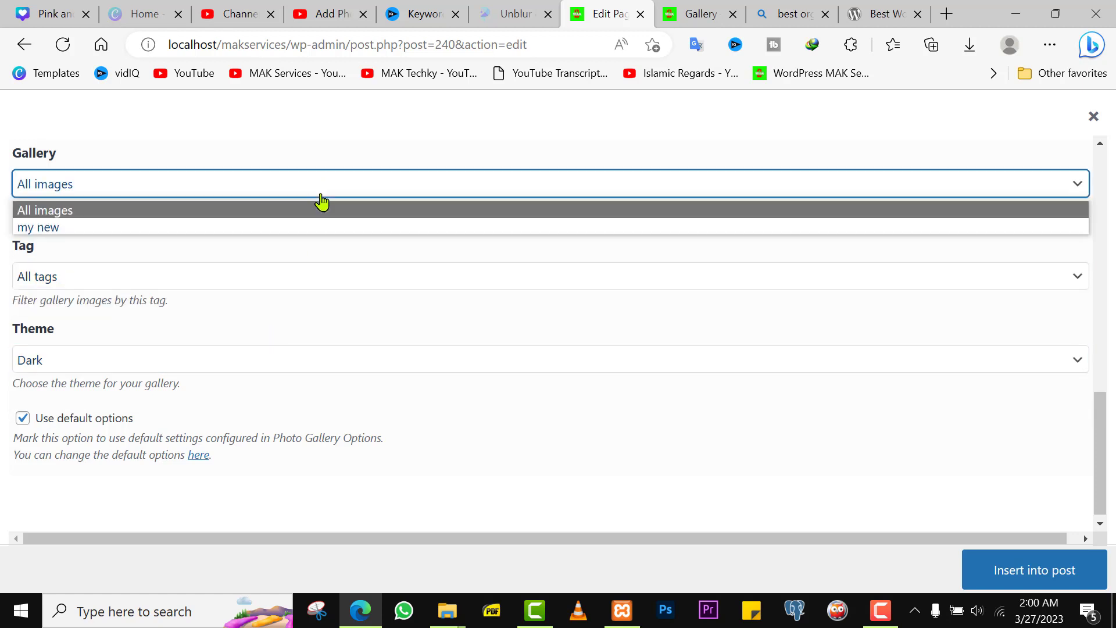
left_click(303, 253)
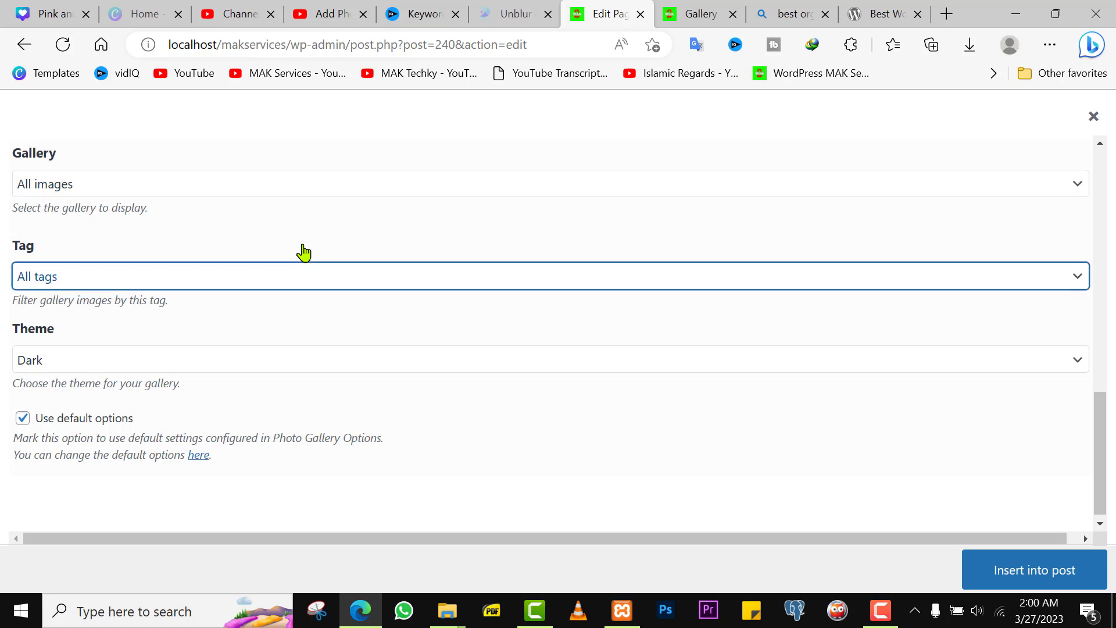
left_click(344, 196)
left_click(308, 226)
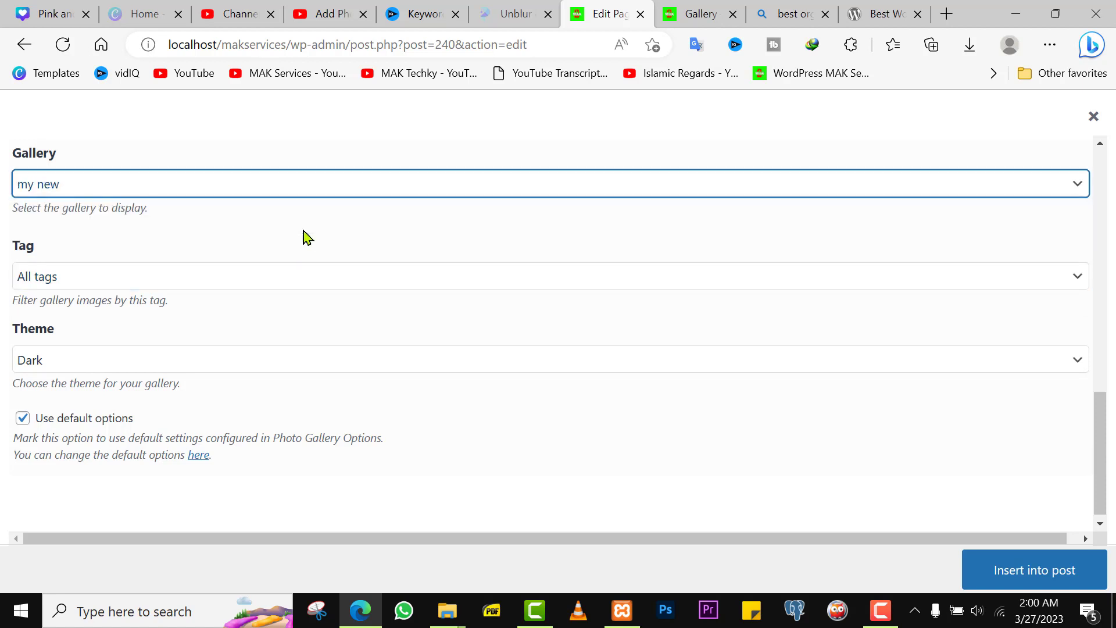
left_click(1005, 580)
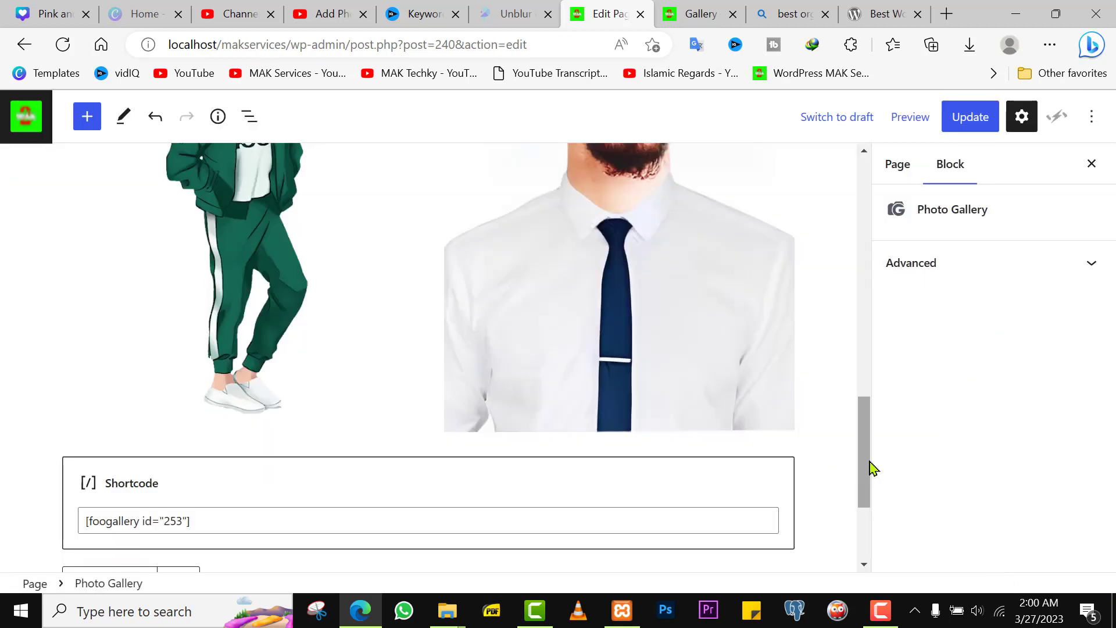
- Move the Photo Gallery block up to directly below the page title and update the page
scroll(868, 558, "down", 3)
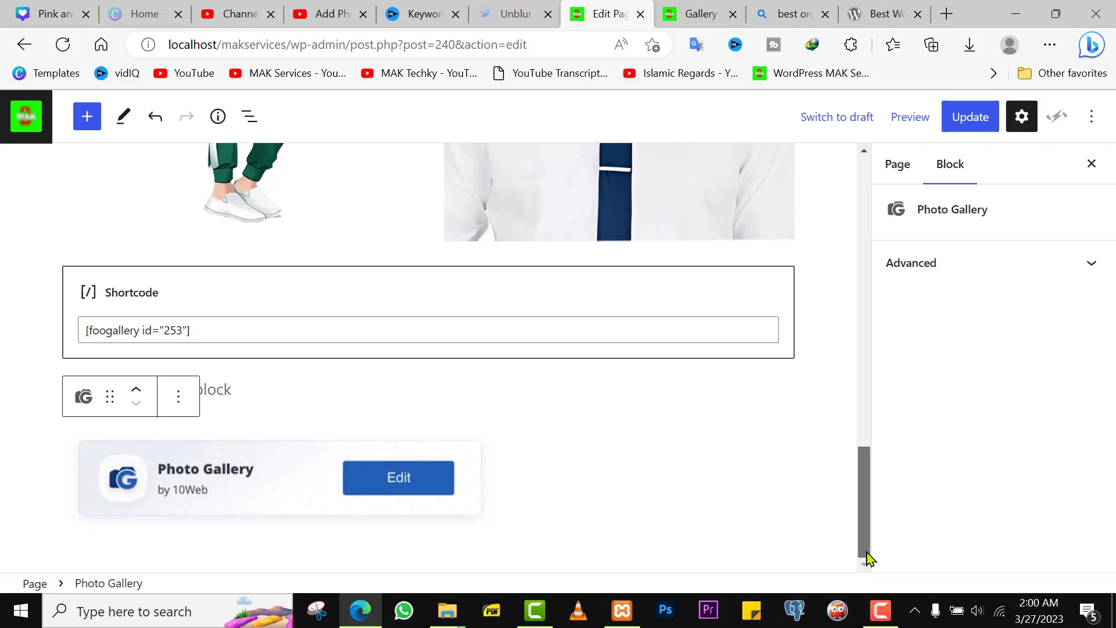
left_click(138, 390)
left_click(137, 385)
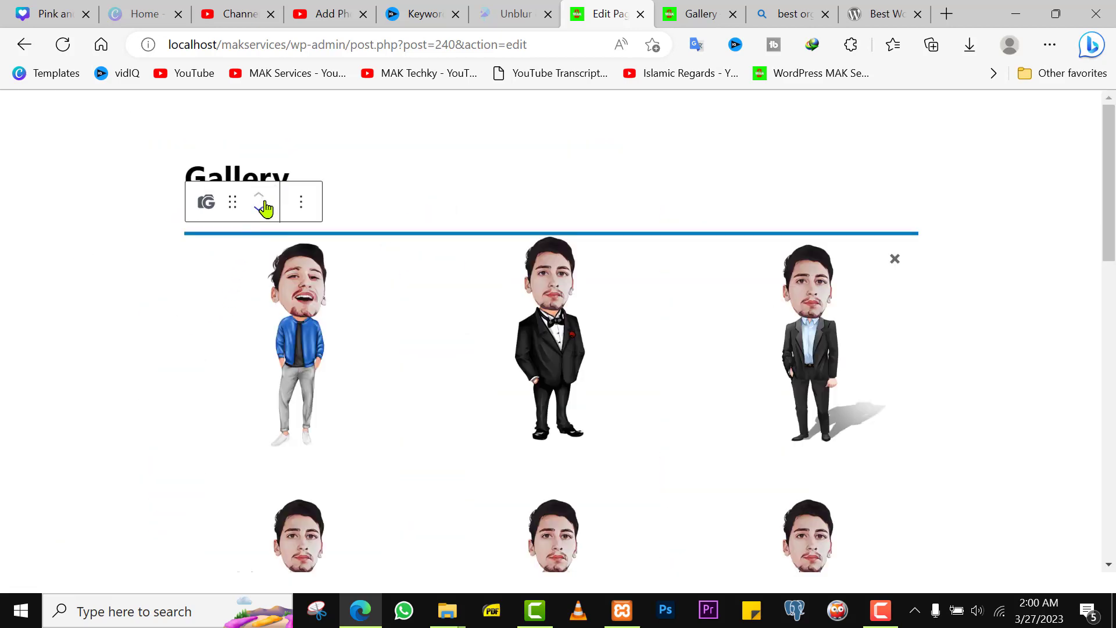
left_click(265, 208)
left_click(259, 371)
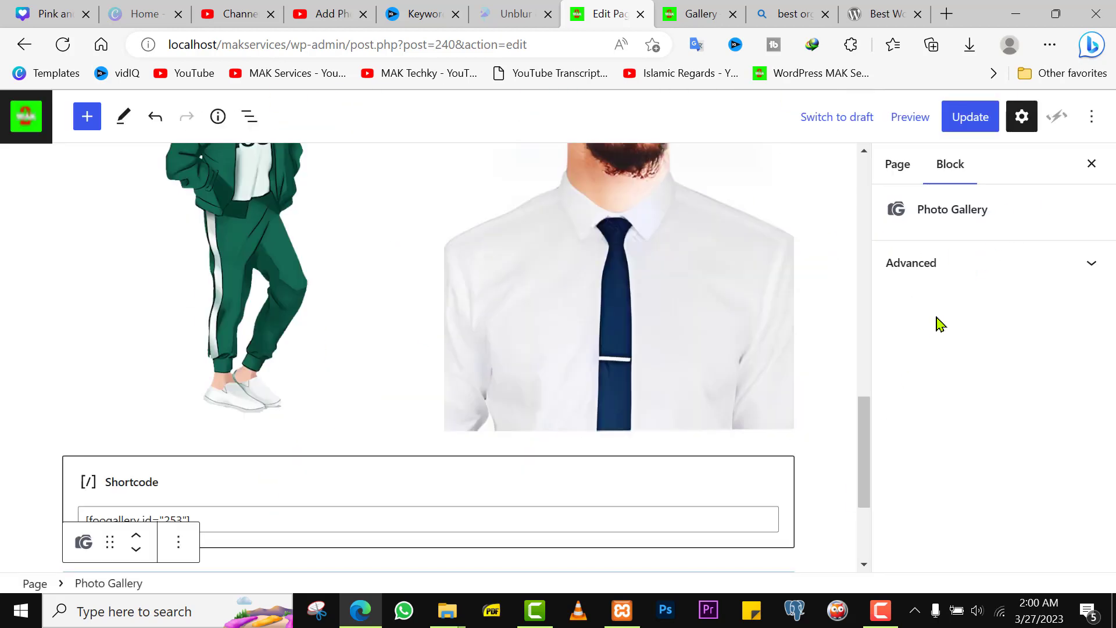
left_click(136, 536)
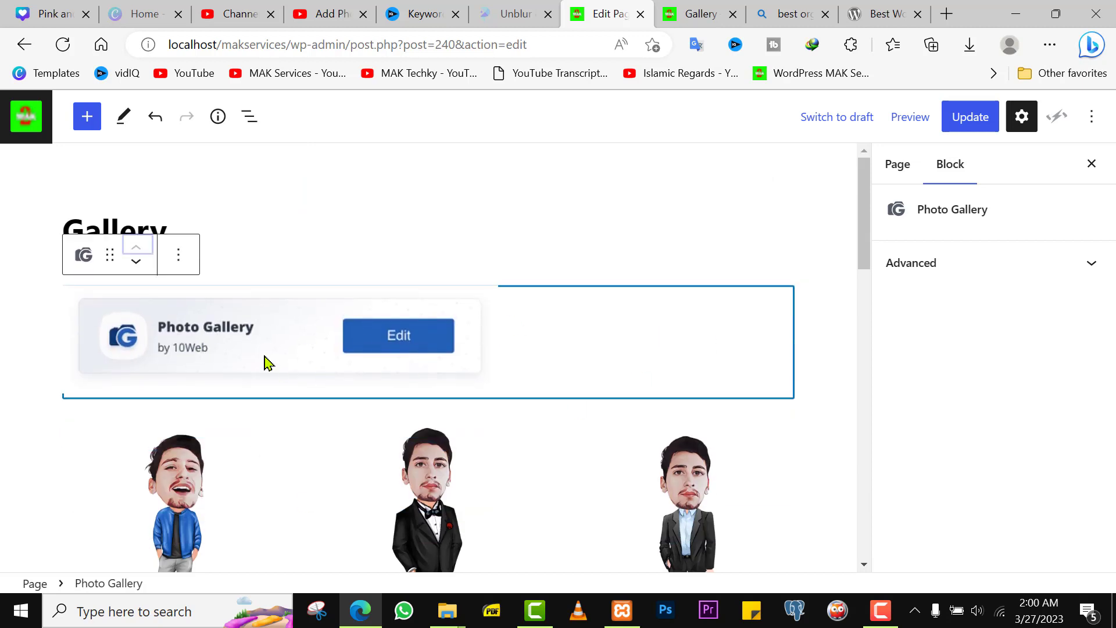
left_click(963, 118)
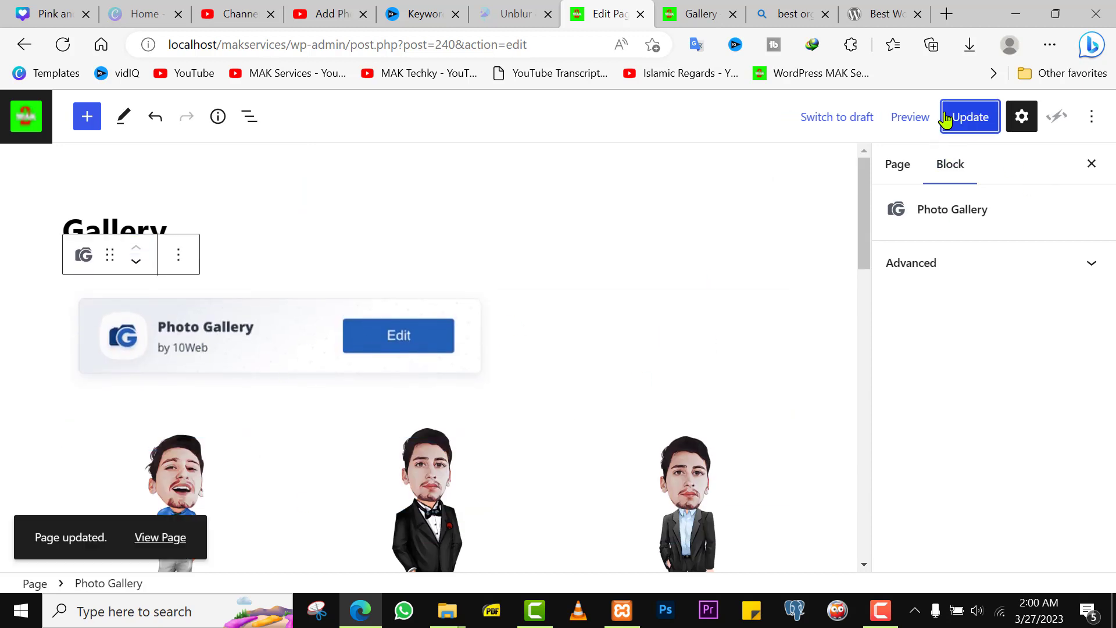
- Reload the live Gallery page and check the embedded gallery by browsing to its second image
left_click(697, 23)
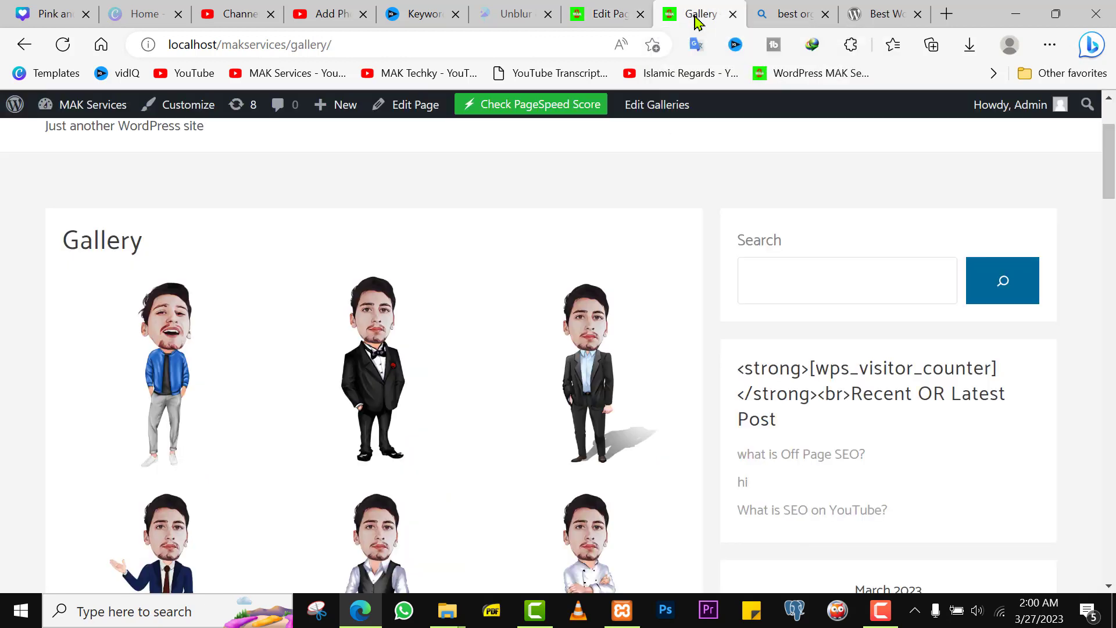
left_click(64, 49)
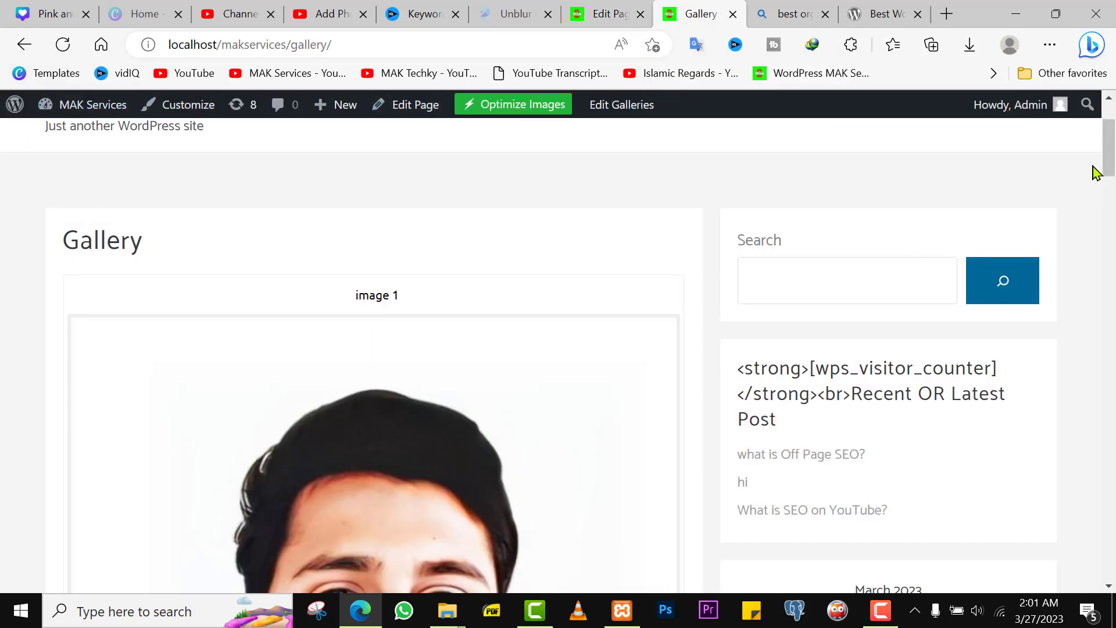
left_click_drag(1109, 163, 1110, 261)
left_click(668, 468)
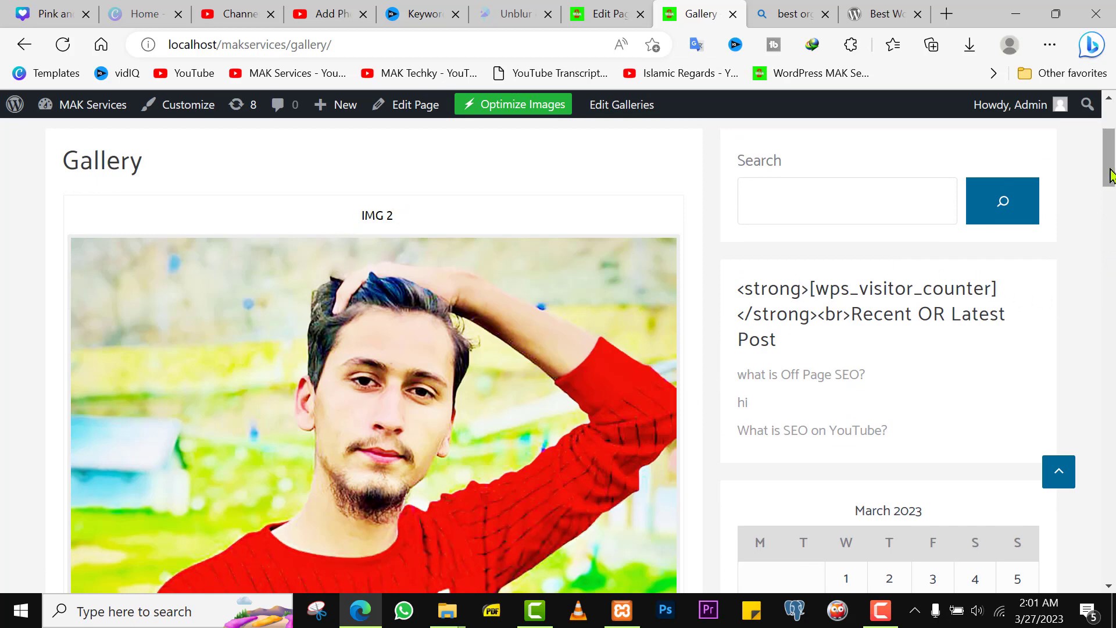
left_click_drag(1109, 156, 1107, 262)
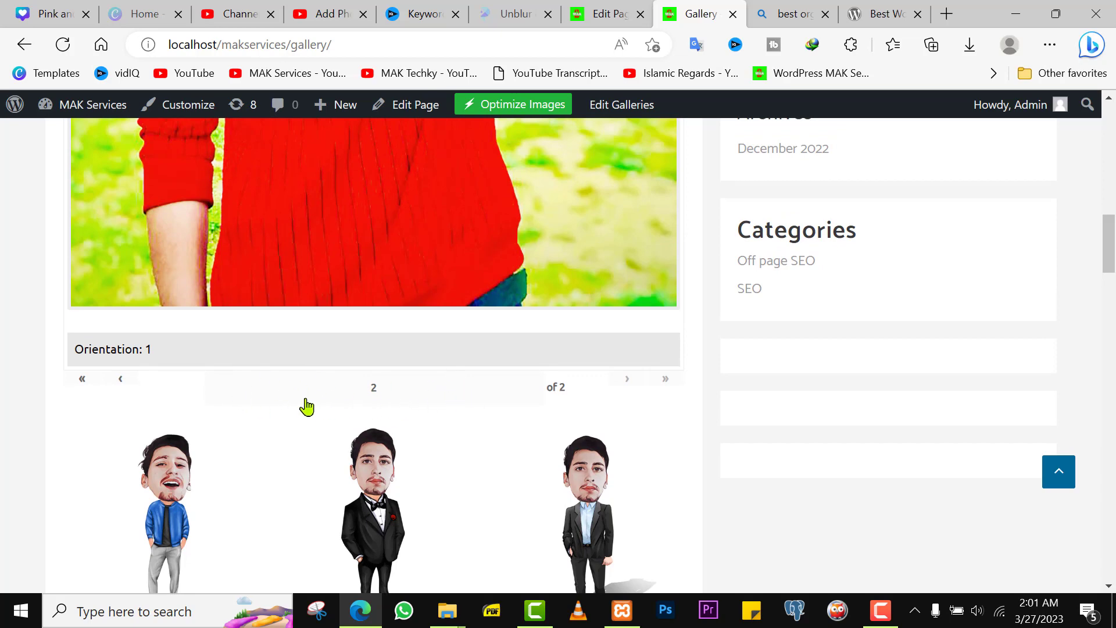
left_click_drag(1107, 244, 1106, 172)
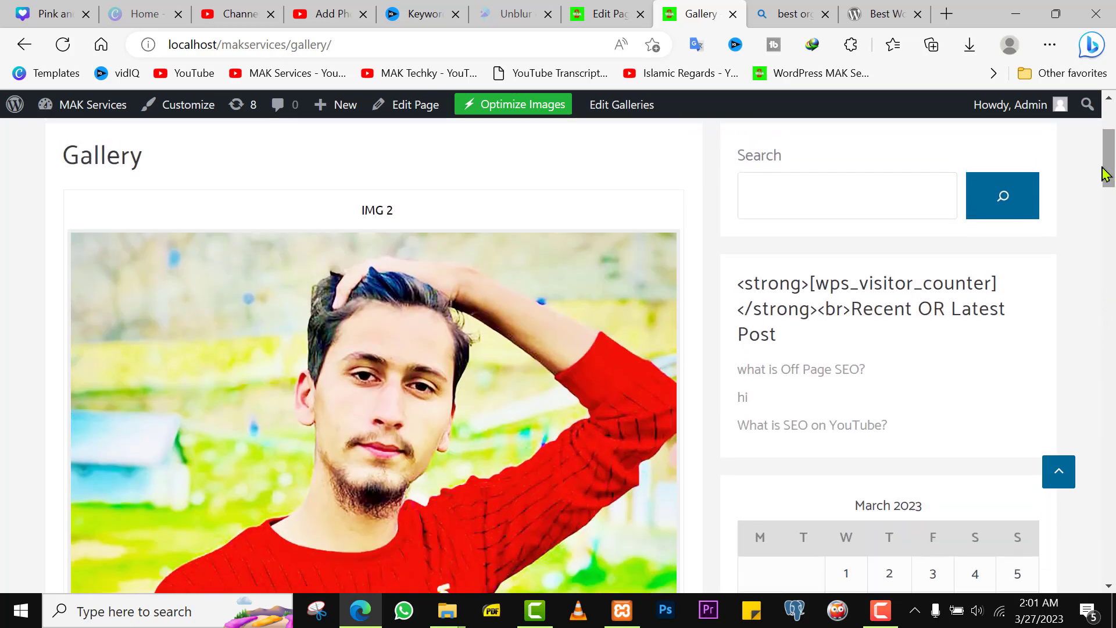